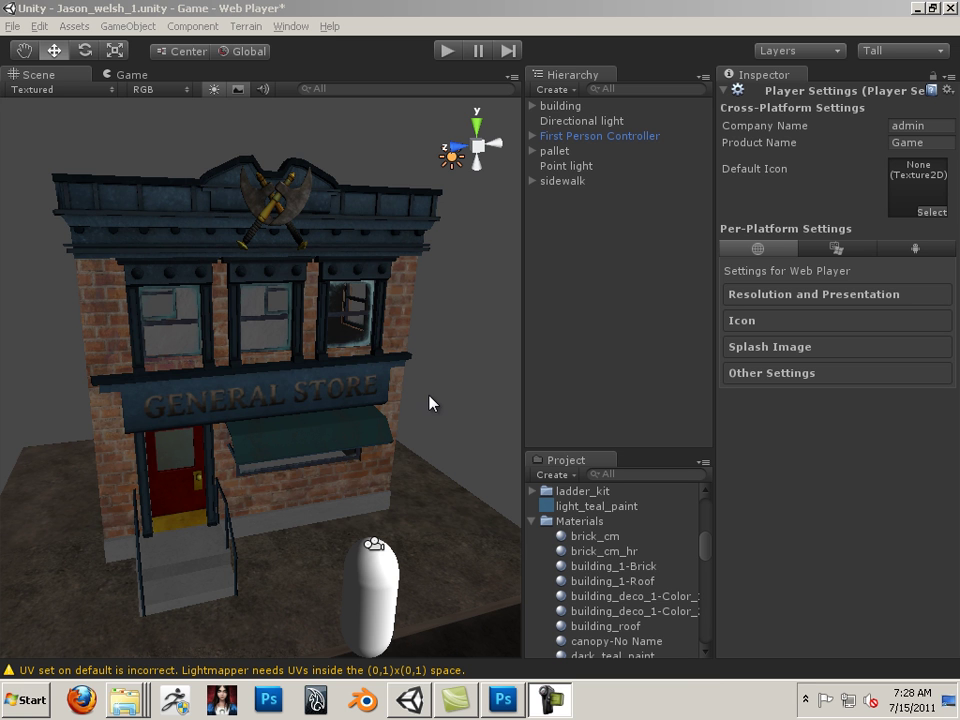
Examine the General Store scene from several angles, checking the sidewalk, the front door and the First Person Controller
key(ctrl+shift+b)
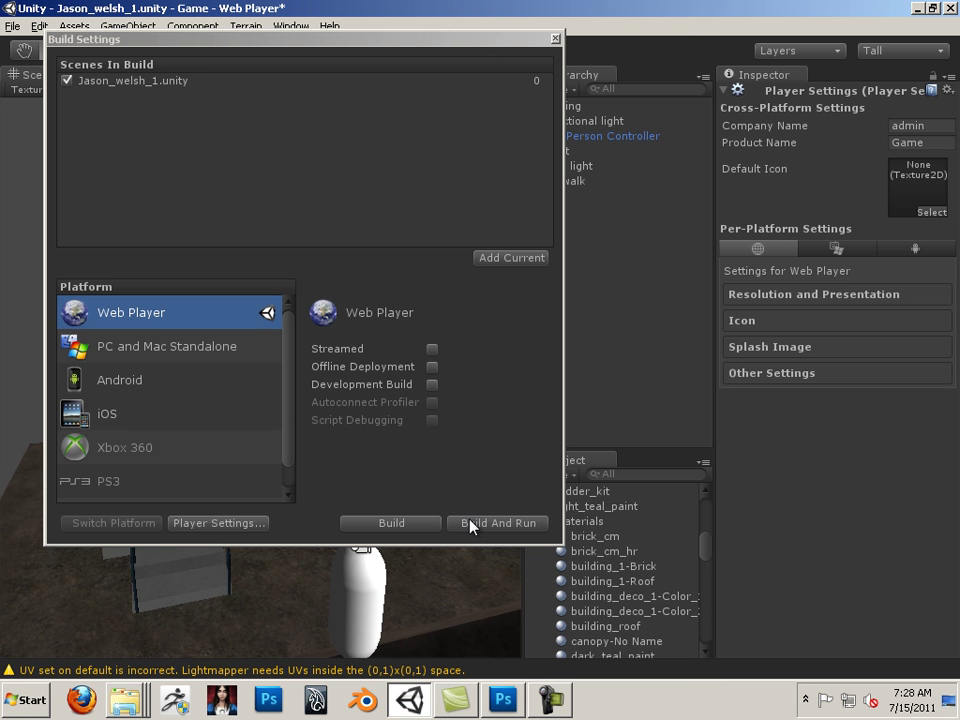
click(555, 39)
alt+drag(405, 323, 312, 350)
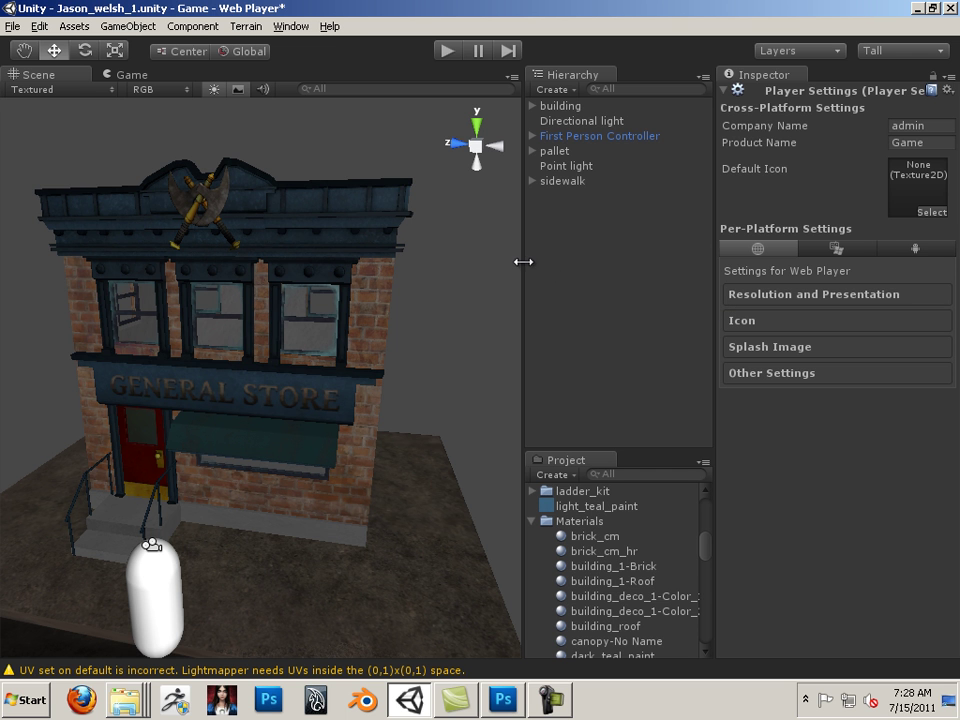
right_drag(519, 276, 229, 441)
click(283, 567)
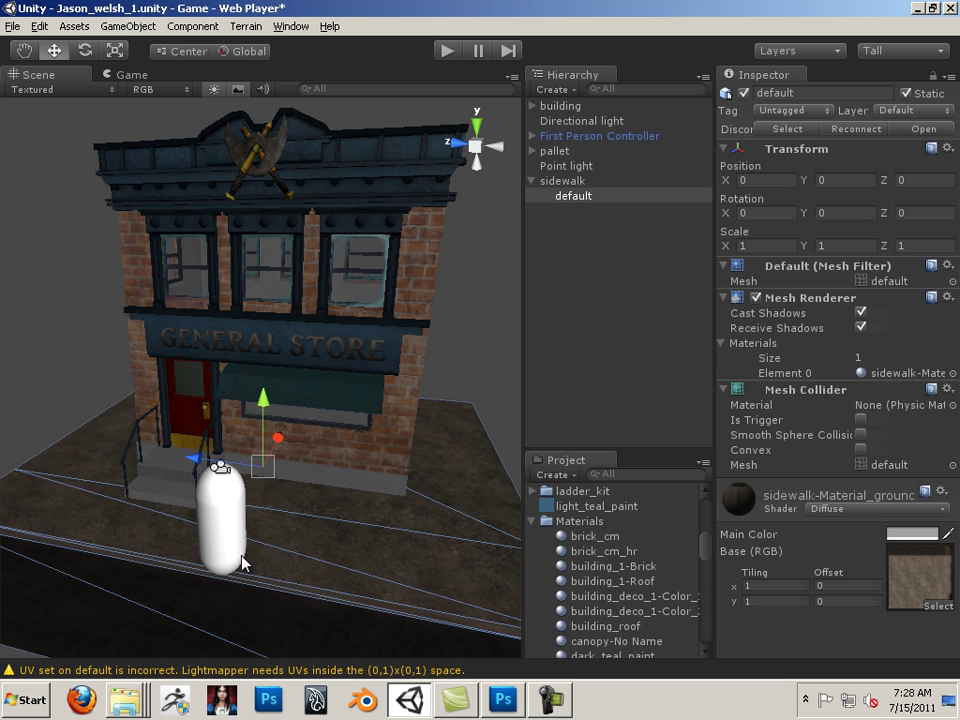
right_drag(92, 491, 245, 450)
click(243, 452)
scroll(243, 452, down, 5)
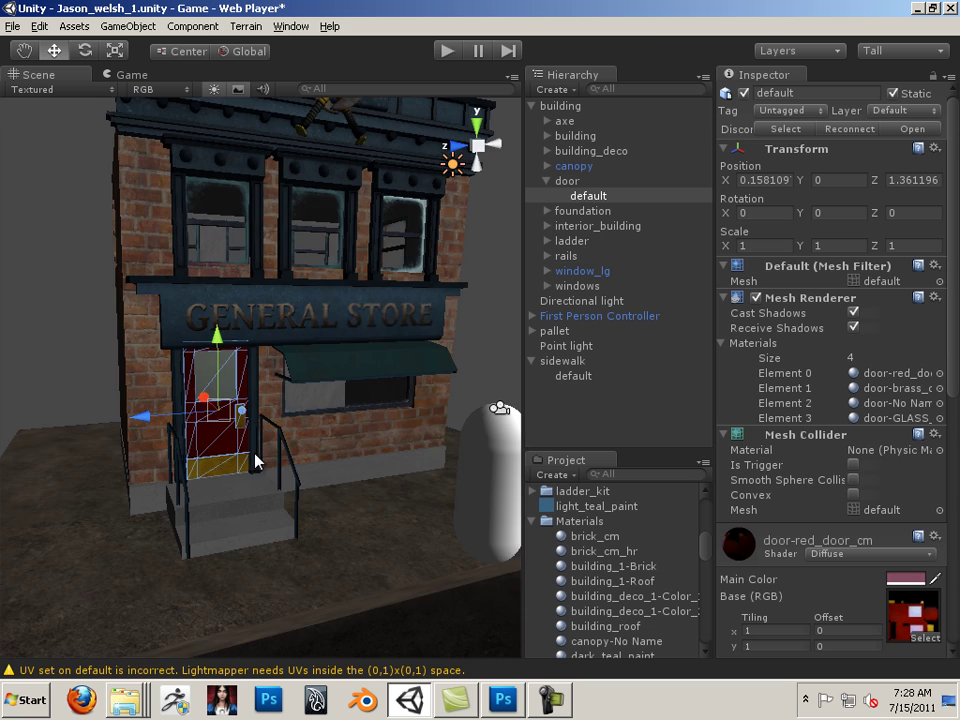
alt+drag(112, 364, 308, 393)
alt+right_drag(308, 393, 517, 555)
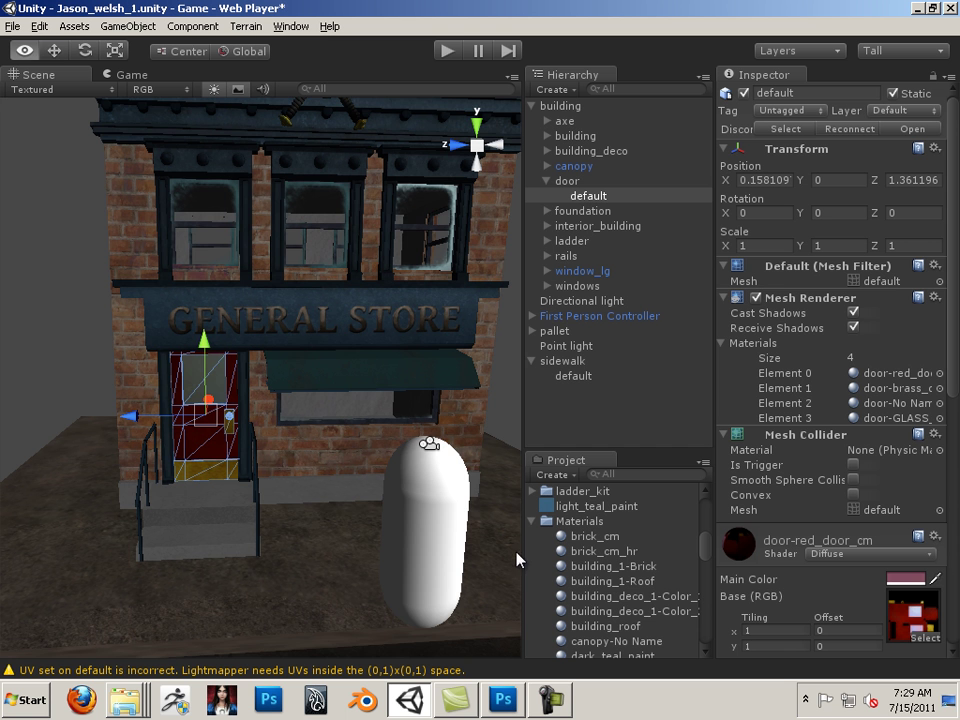
alt+drag(191, 270, 229, 298)
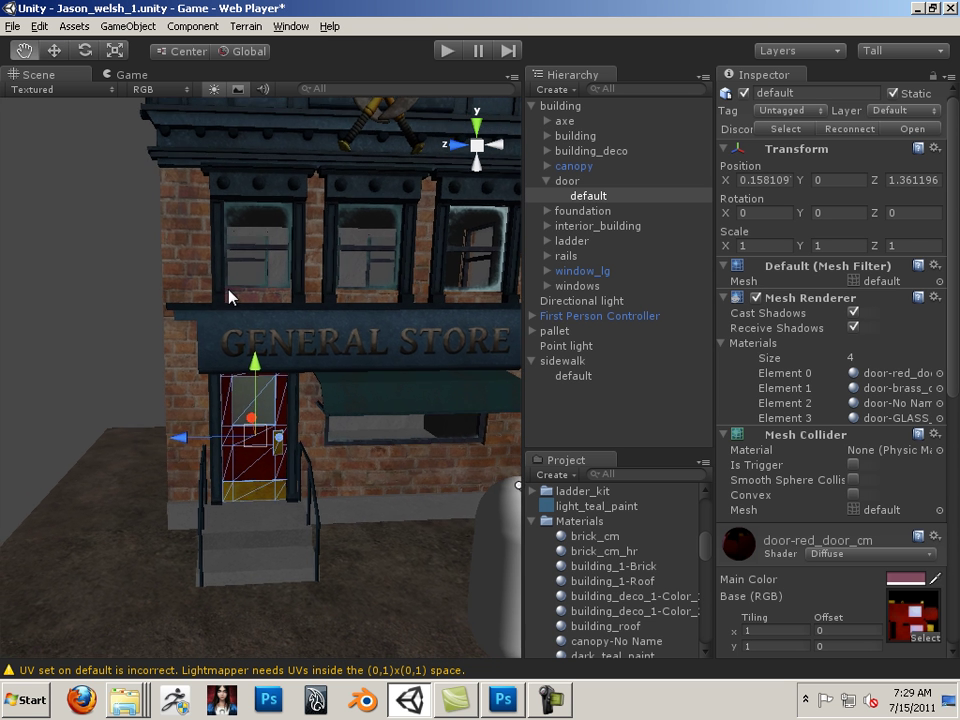
Move the First Person Controller along the X axis toward the store, to about X 5.32
alt+drag(250, 452, 422, 520)
click(422, 520)
click(388, 503)
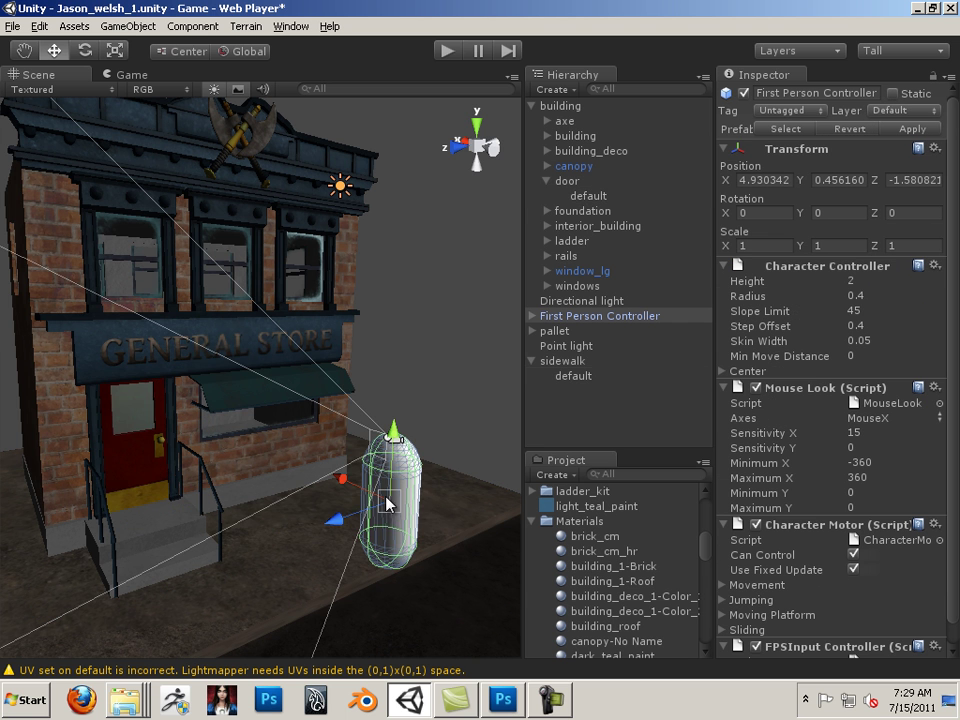
drag(347, 483, 324, 469)
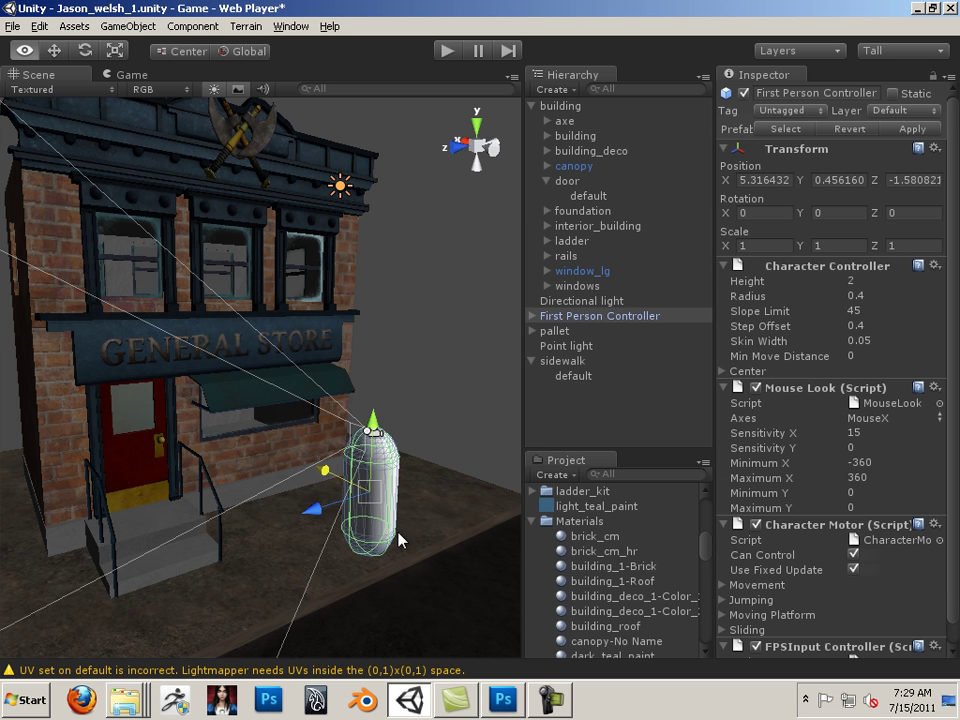
Play-test the scene by walking to the store's front steps and along the sidewalk, and stop play mode
alt+drag(398, 534, 255, 530)
click(447, 50)
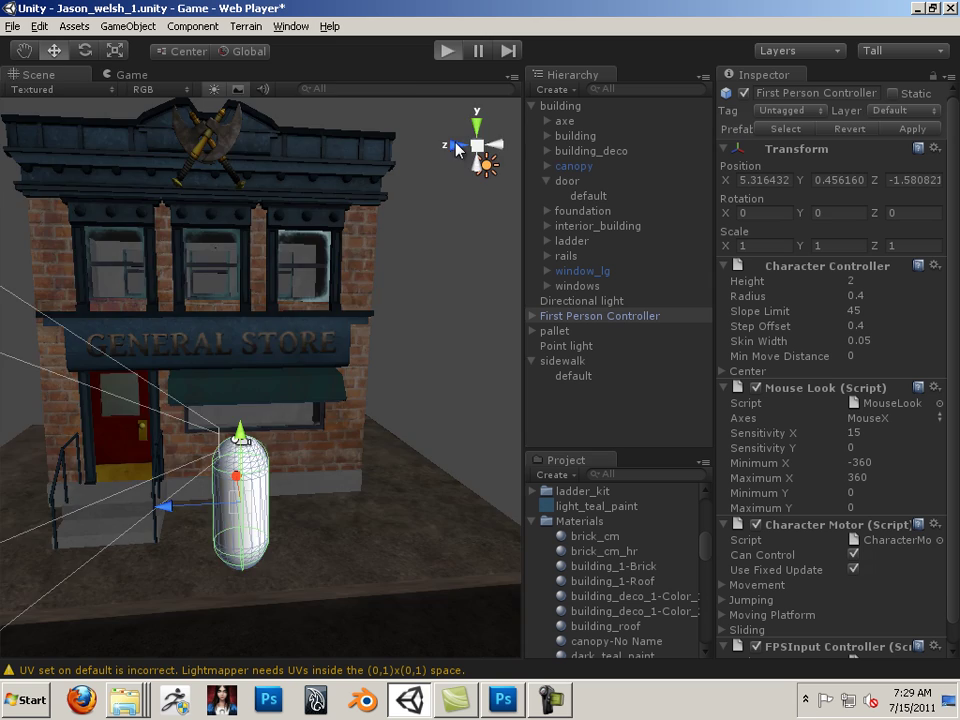
key(w)
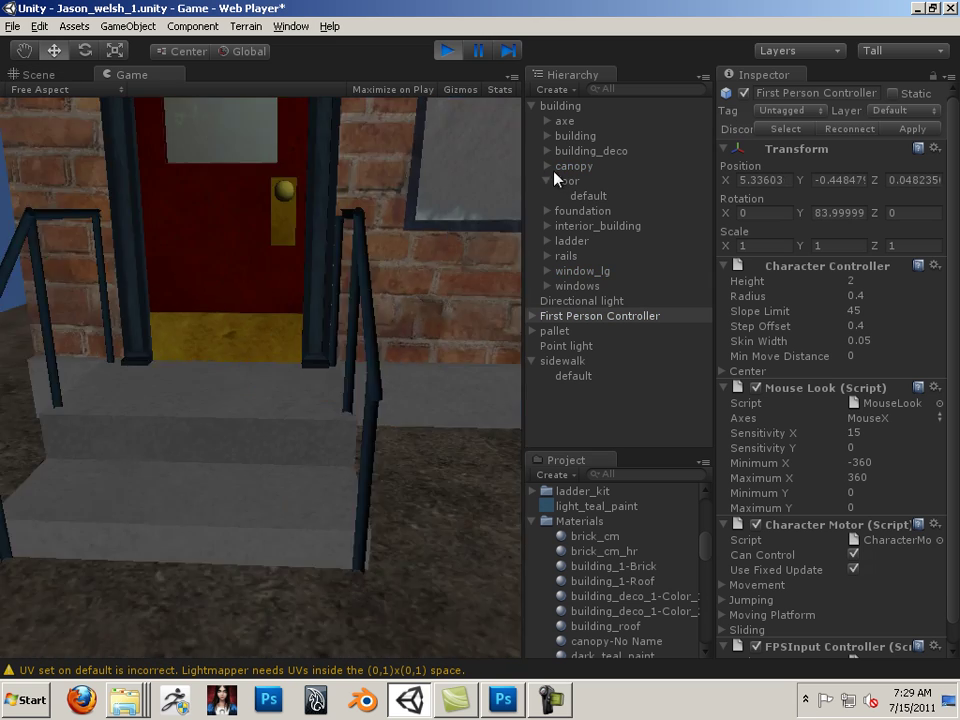
key(d)
key(w)
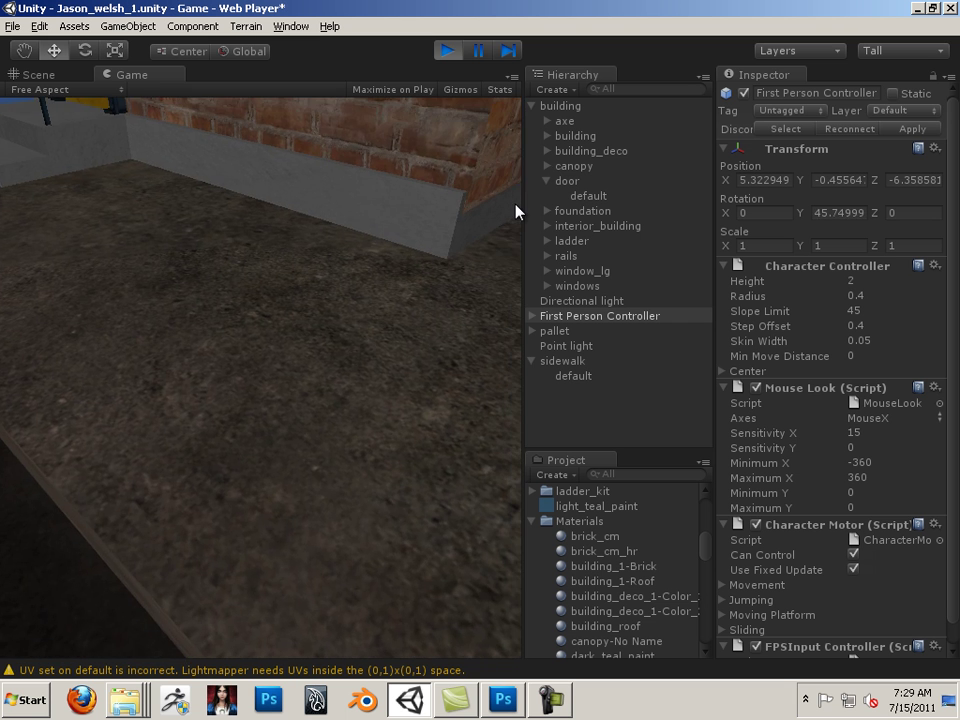
click(447, 50)
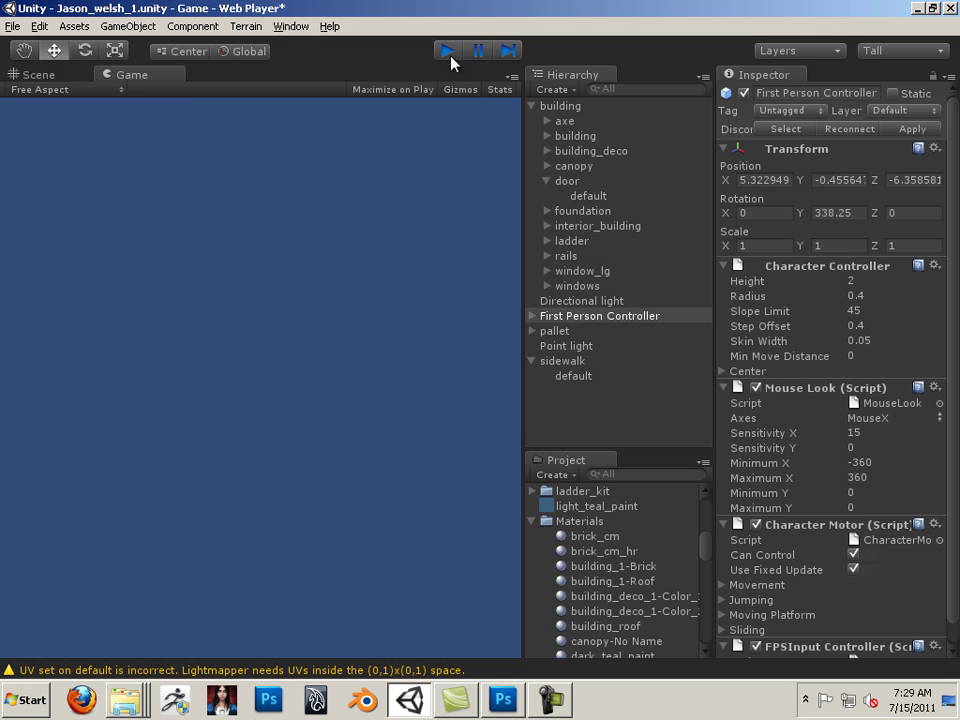
Add a Plane object to the scene and lower it beneath the sidewalk surface, to about Y -1.56
scroll(340, 404, down, 8)
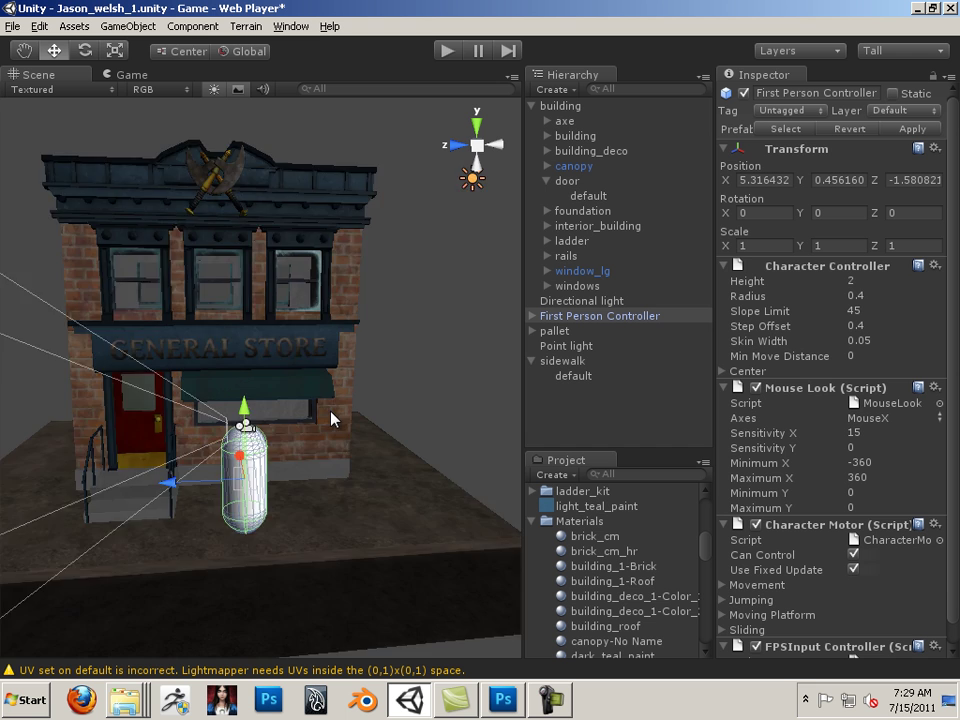
click(112, 27)
mouse_move(171, 30)
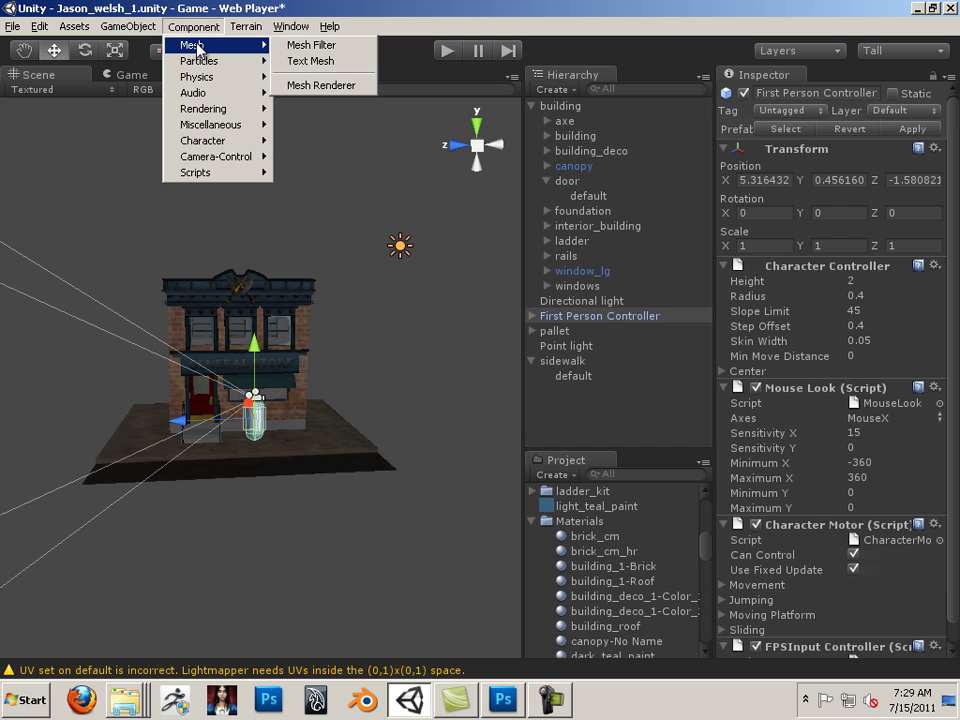
mouse_move(132, 28)
mouse_move(146, 62)
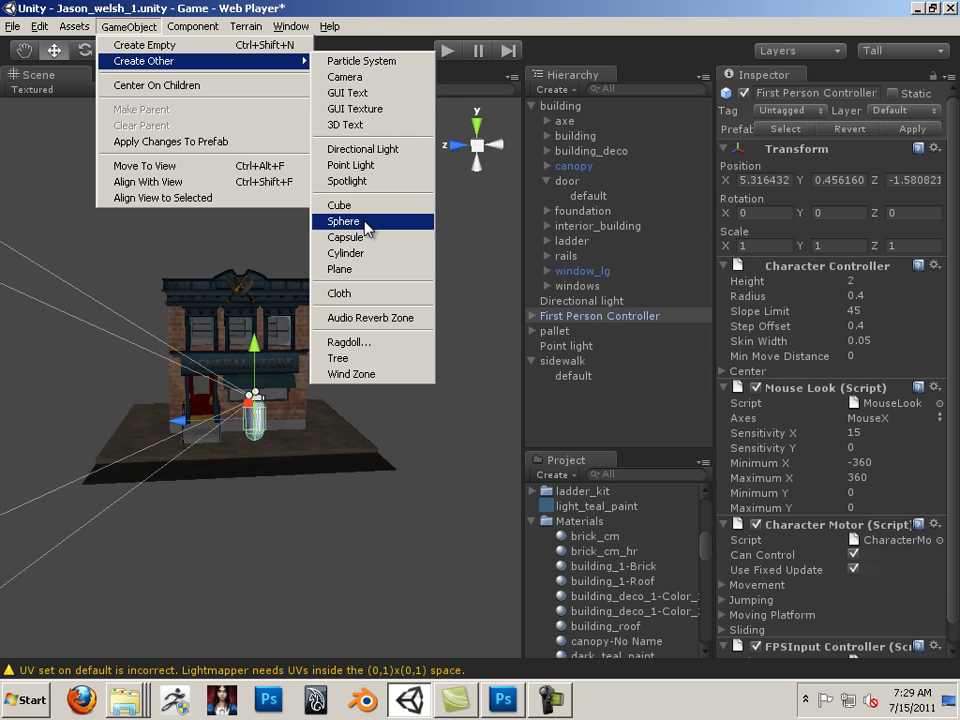
click(366, 269)
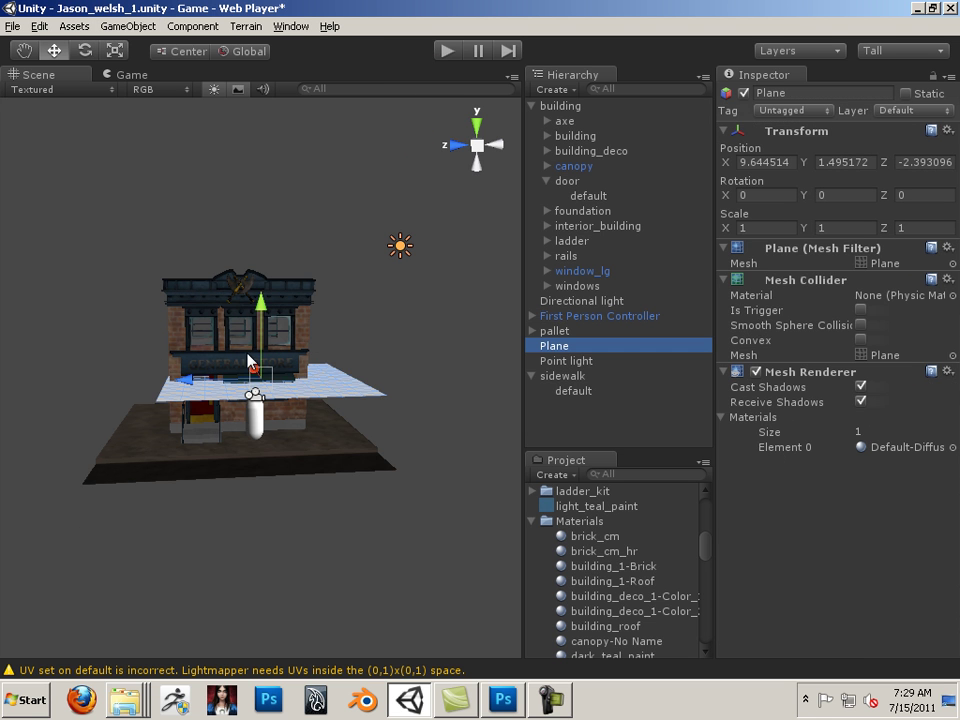
mouse_move(256, 352)
mouse_down()
mouse_move(257, 332)
mouse_move(257, 360)
mouse_up()
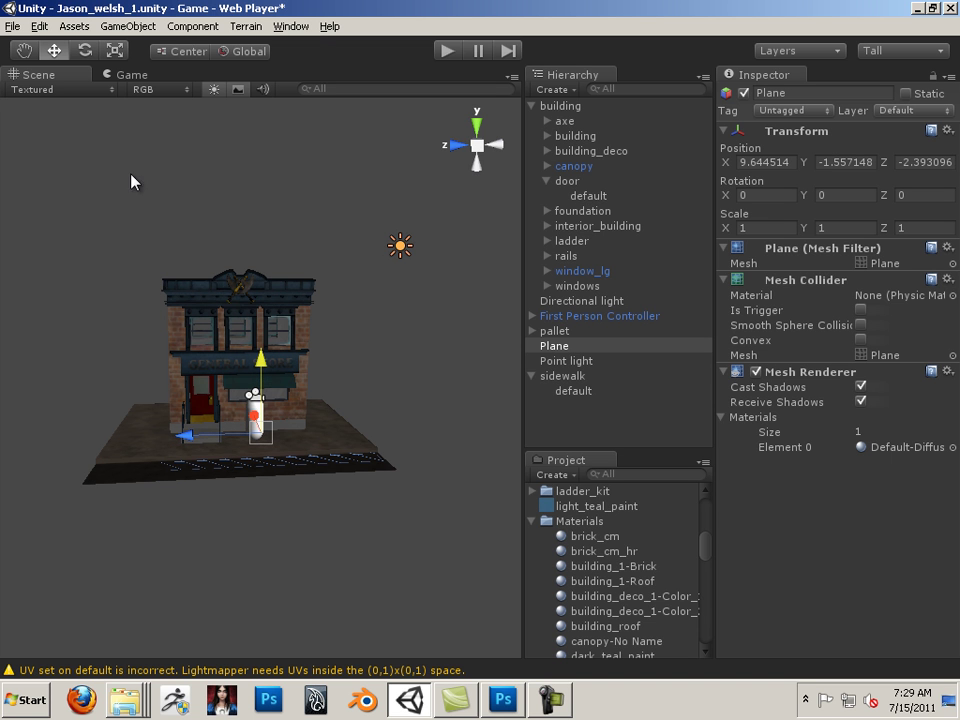
Scale the plane uniformly to about 5.59 so it extends as ground well beyond the building
click(115, 50)
drag(259, 435, 424, 504)
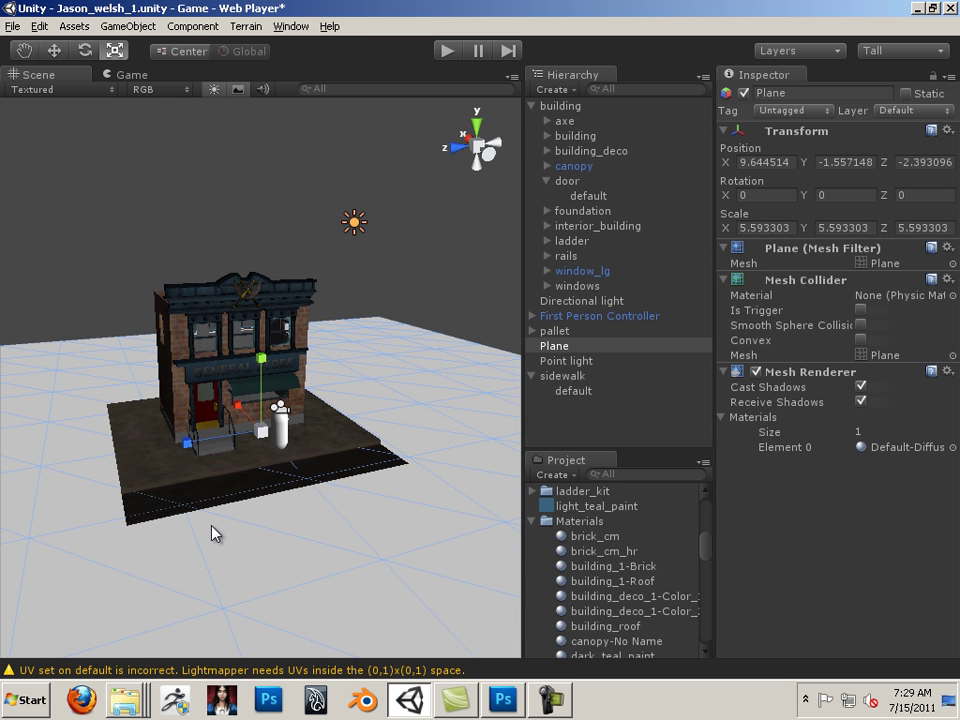
alt+drag(242, 549, 400, 400)
Play-test the scene with the ground plane by walking around the store's front and side, and stop play mode
key(ctrl+p)
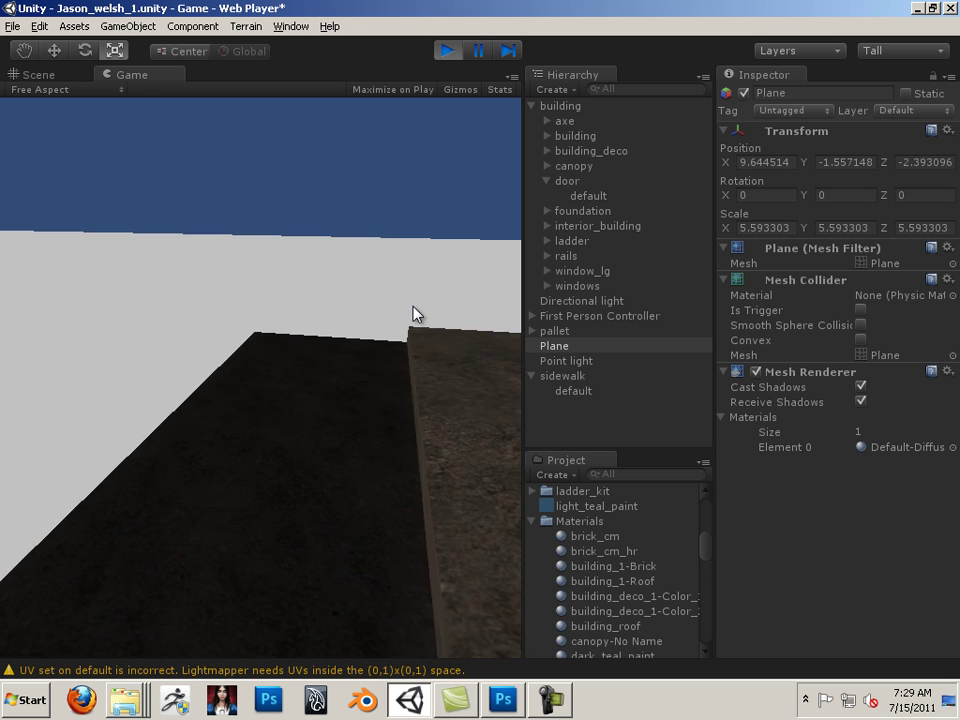
key(s)
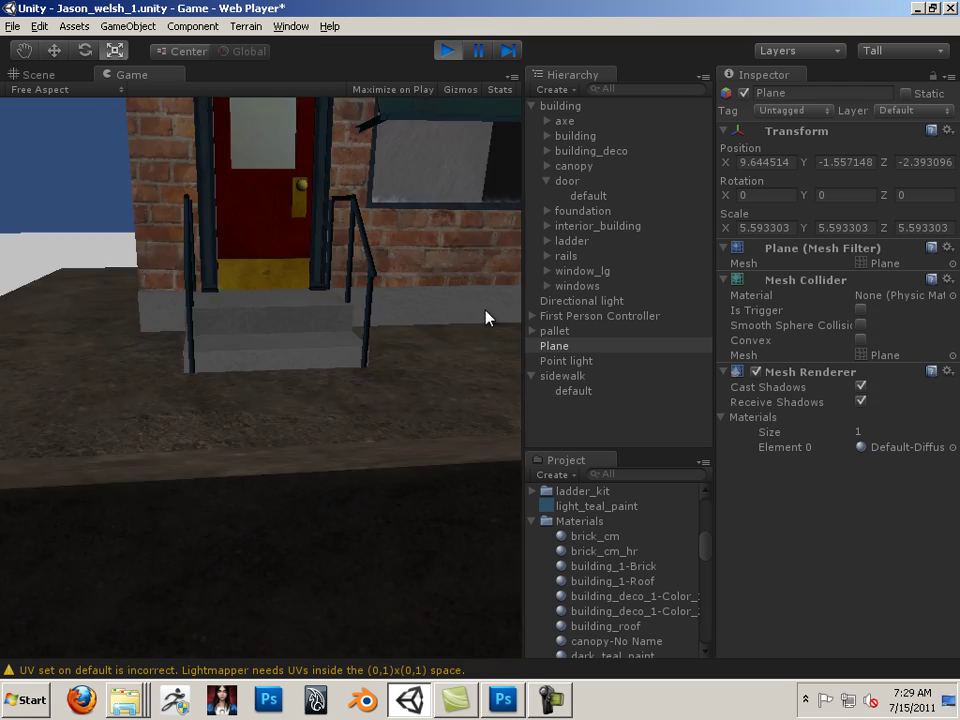
key(w)
key(d)
key(d)
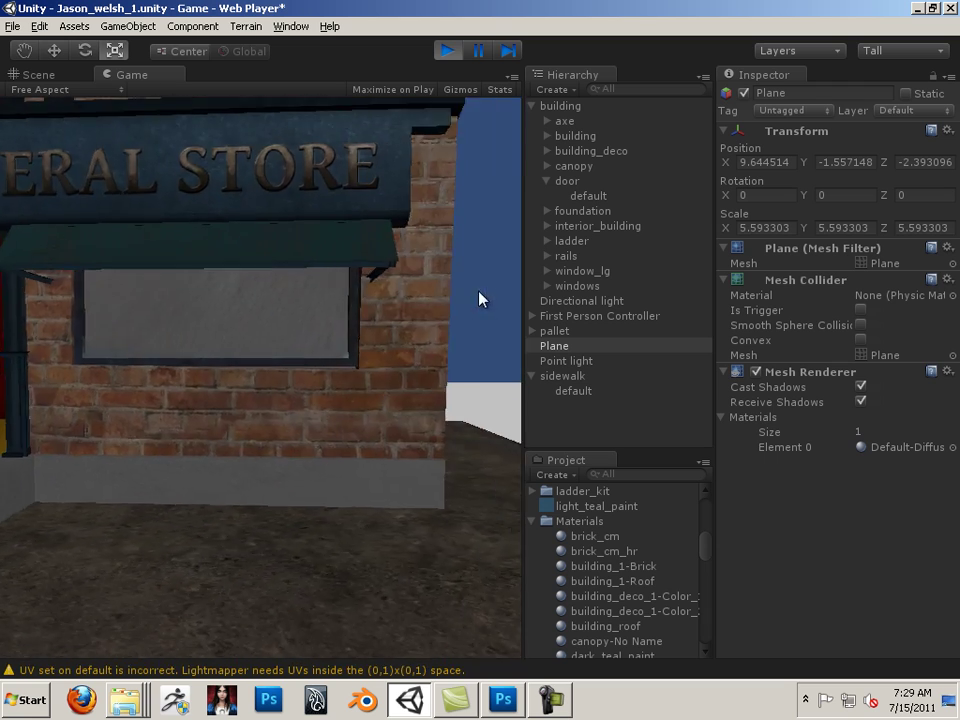
key(a)
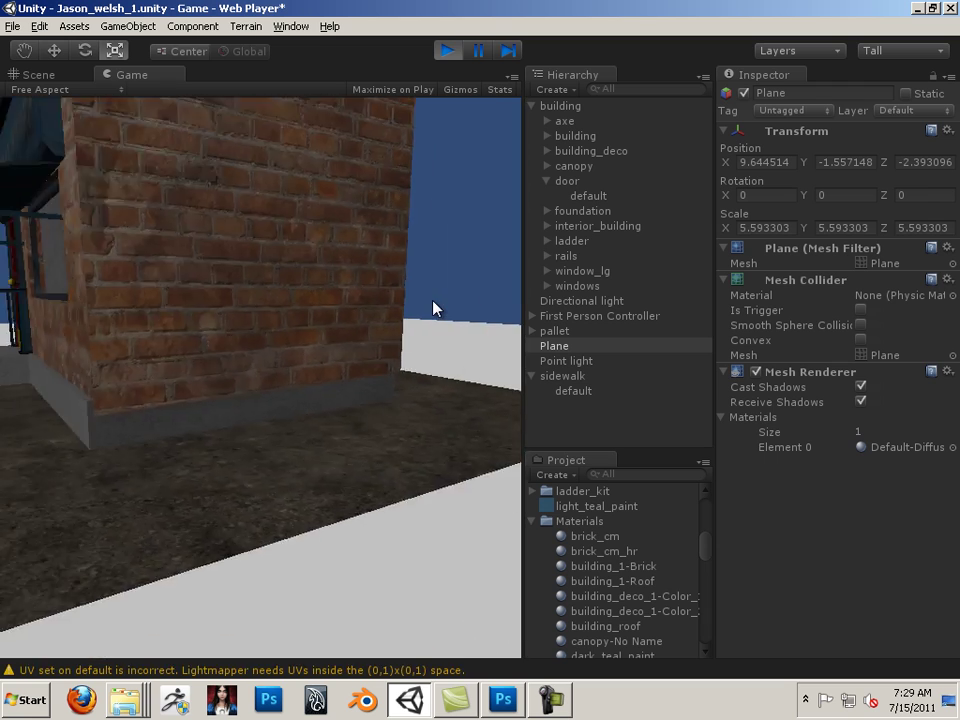
key(a)
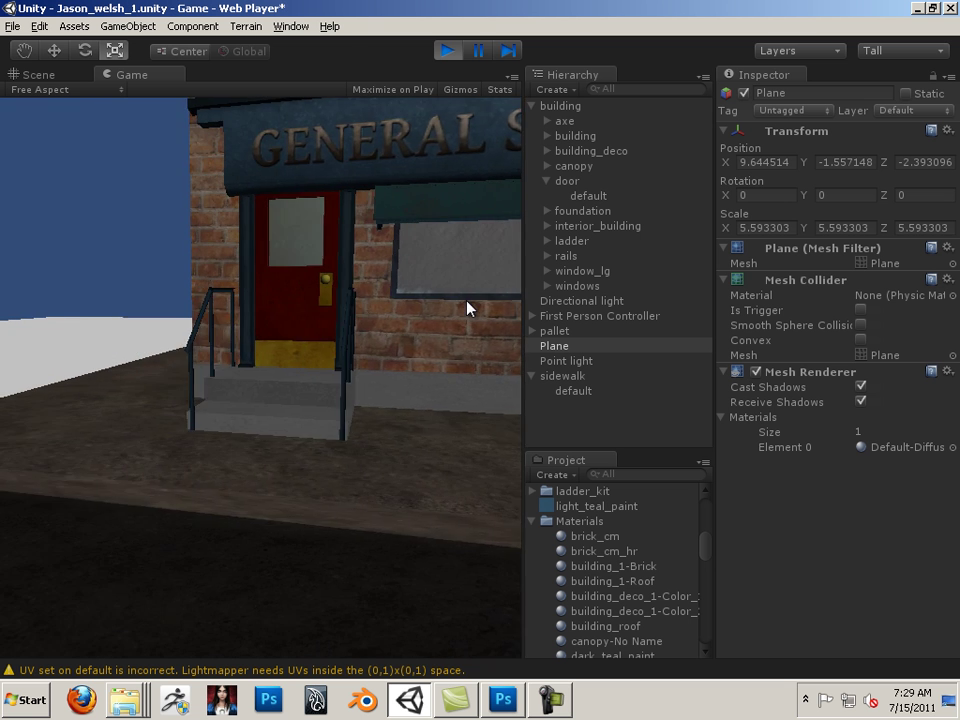
key(w)
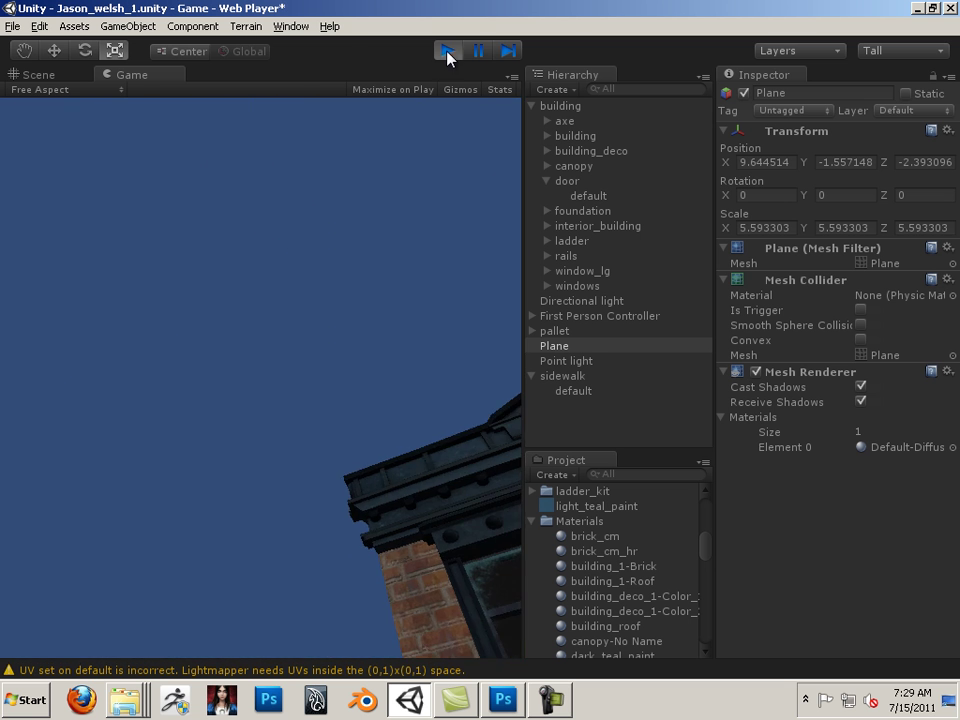
click(447, 51)
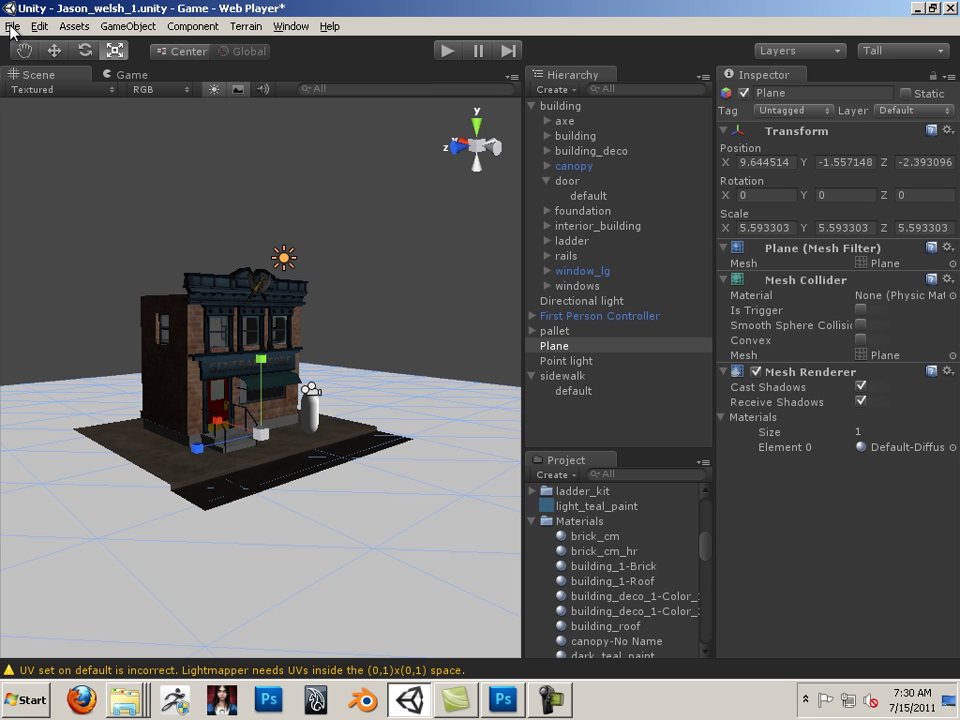
Open the Build Settings and show the player settings for the Web Player platform
click(12, 26)
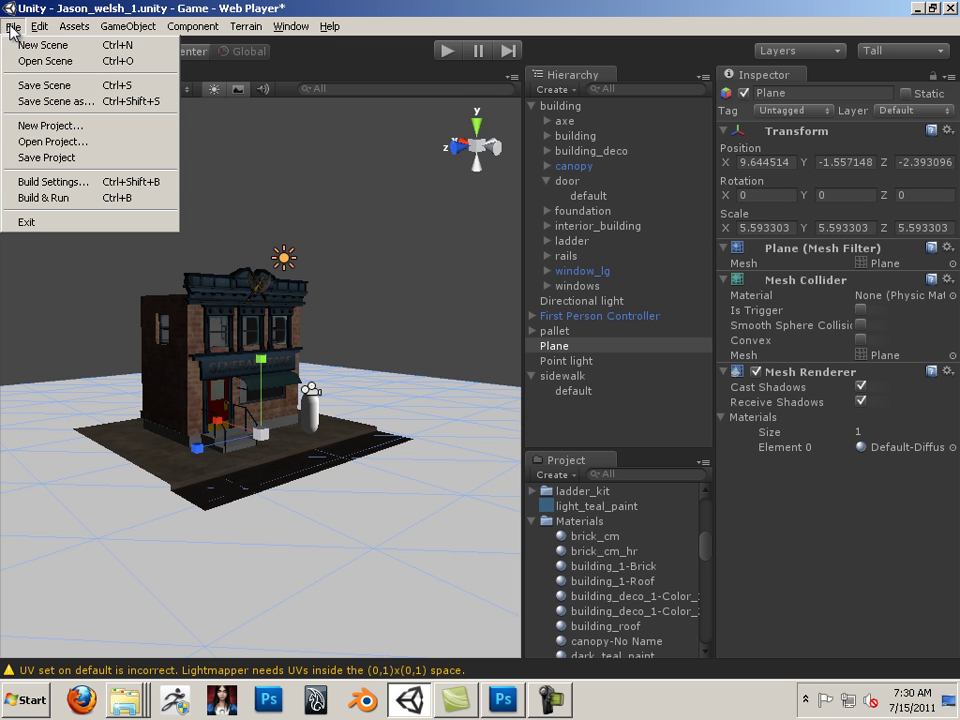
click(57, 182)
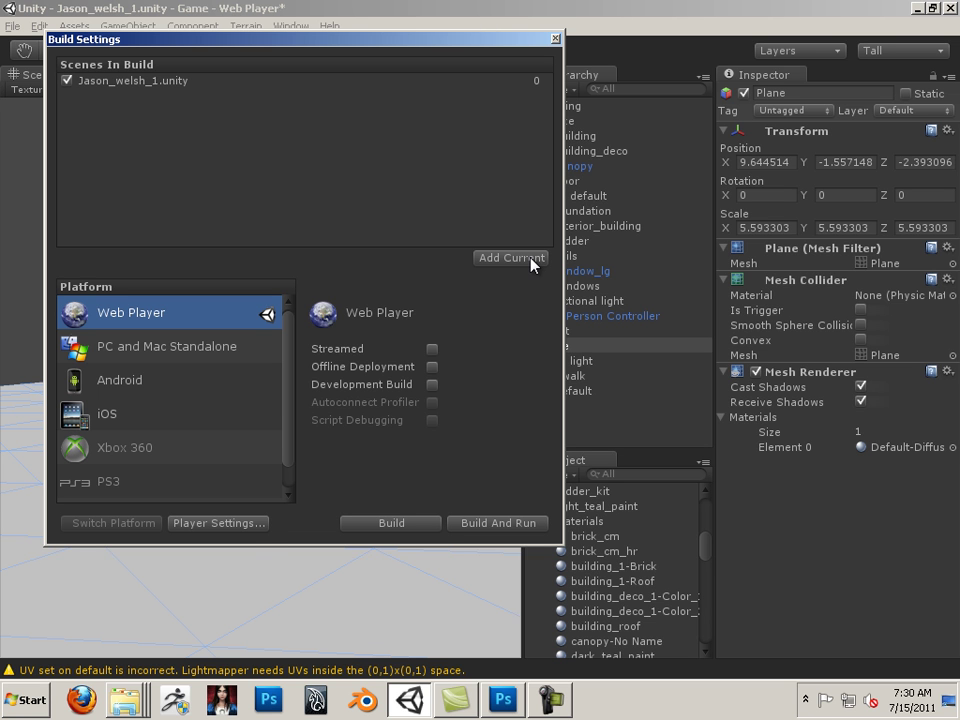
click(245, 529)
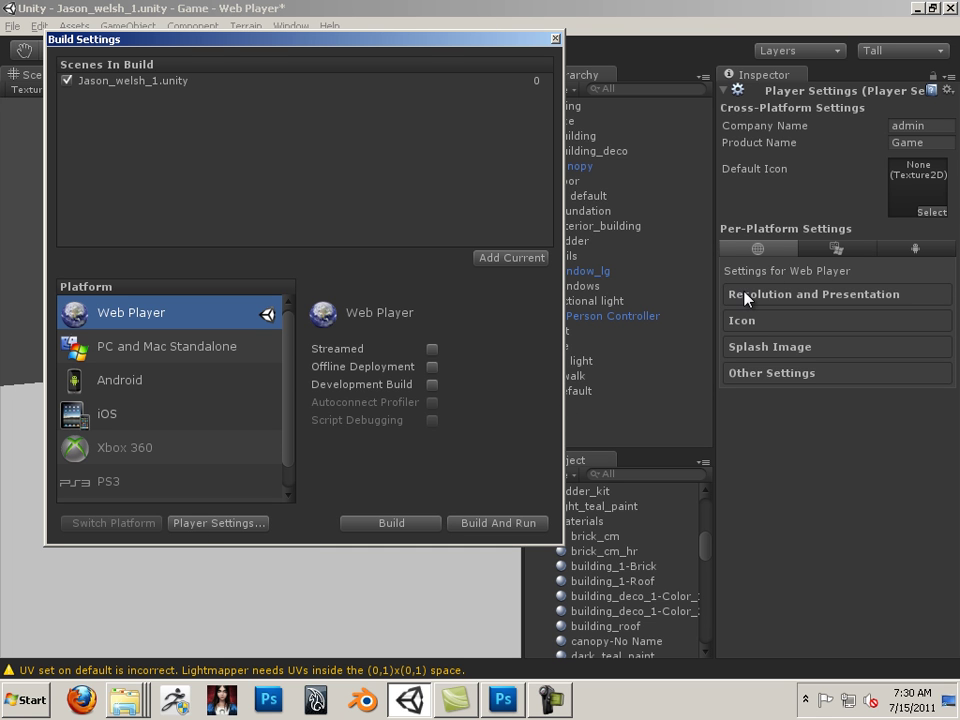
Review the Web Player's company name, product name, Resolution and Presentation options and Other Settings
click(927, 128)
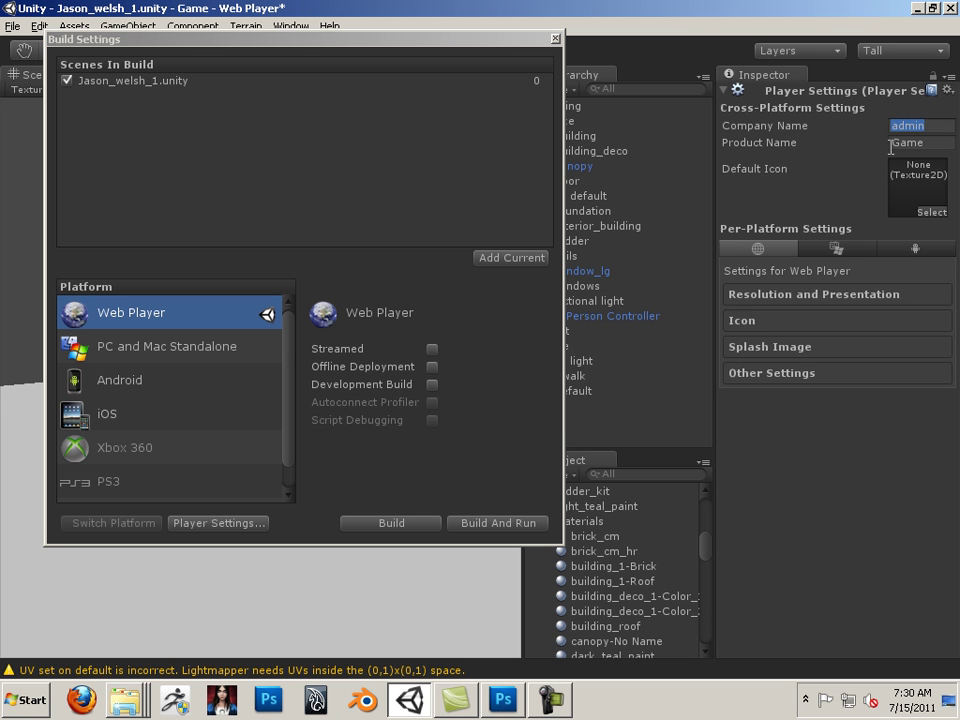
click(878, 143)
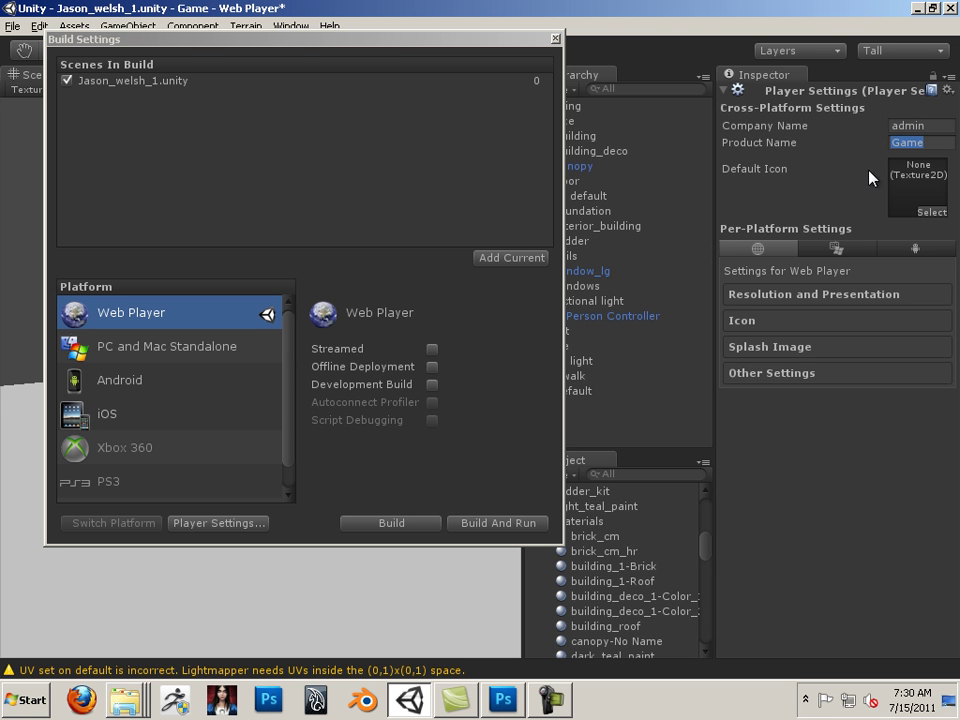
click(832, 295)
scroll(812, 307, down, 3)
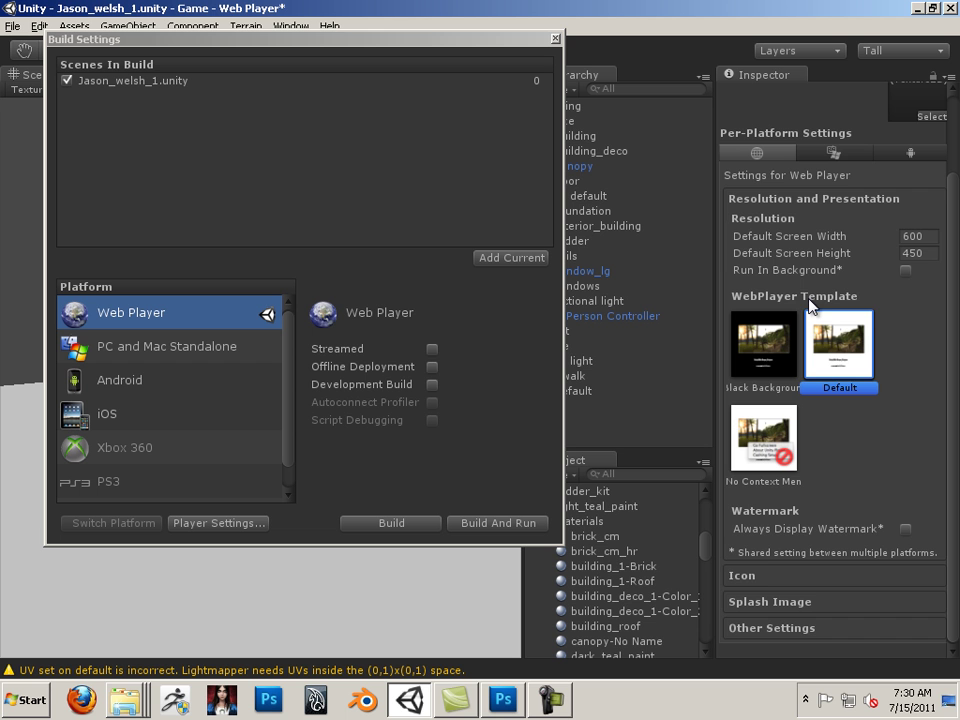
click(760, 630)
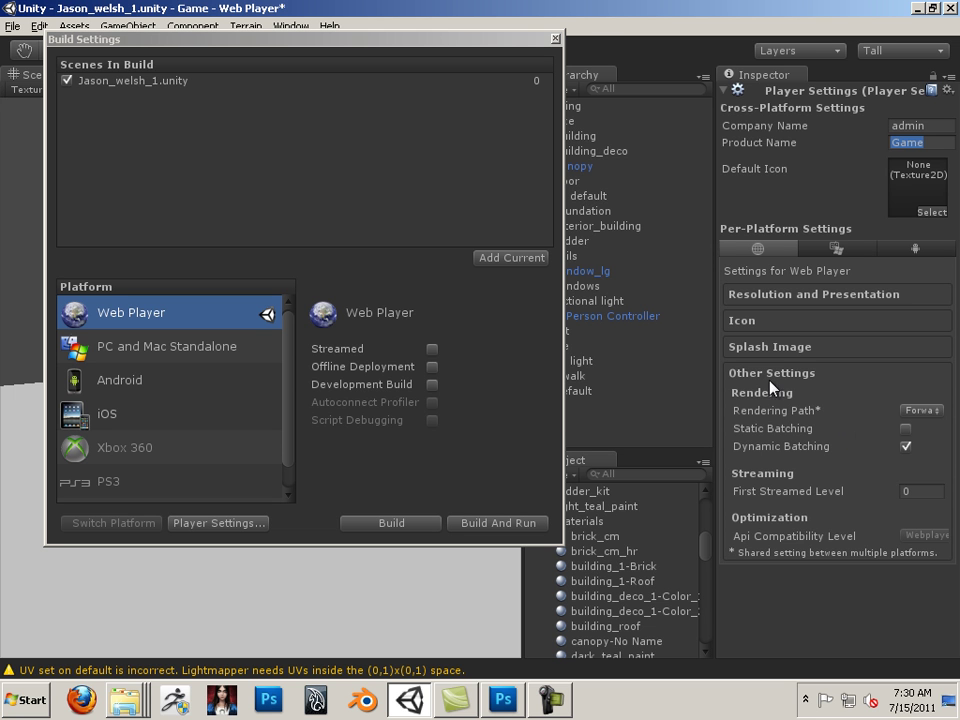
click(922, 126)
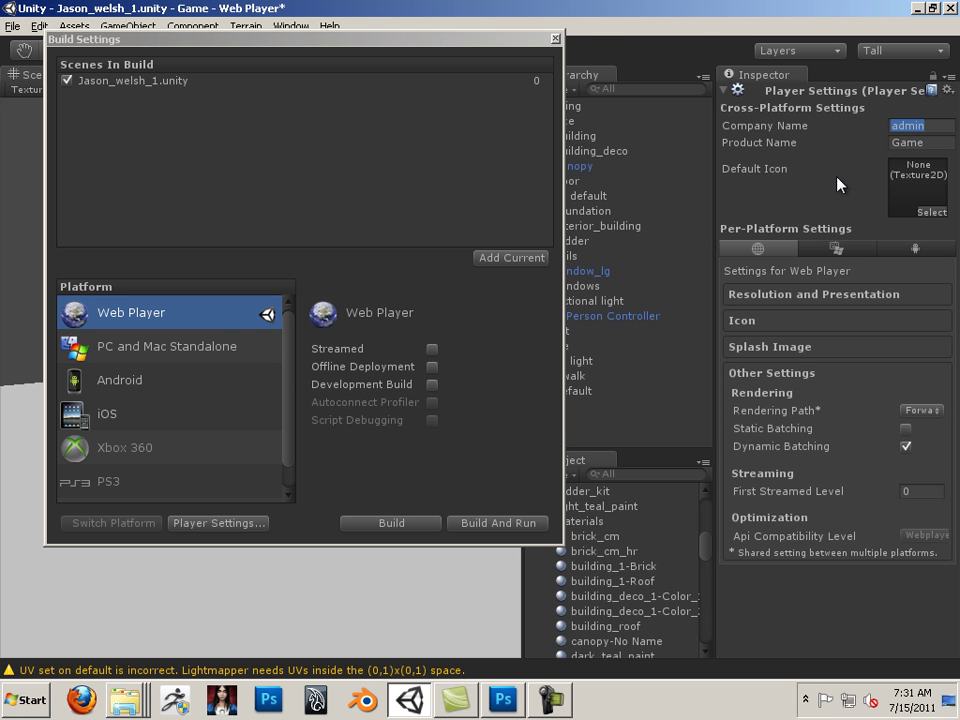
Build and run the scene for the Web Player platform, saving it into the desktop's build folder
click(191, 316)
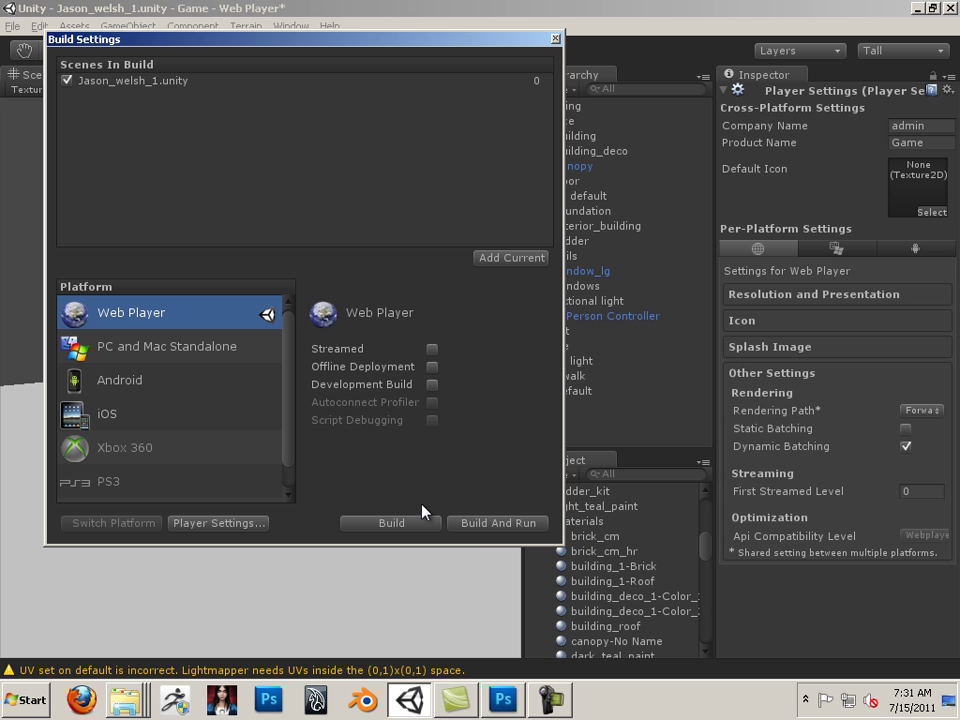
click(490, 528)
click(289, 199)
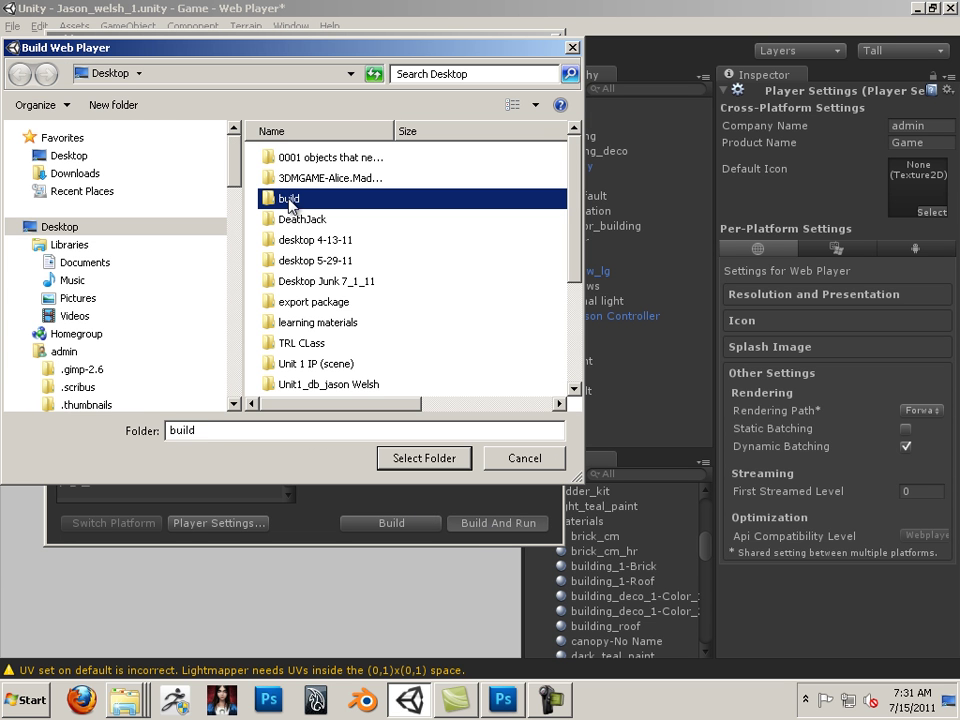
double_click(289, 200)
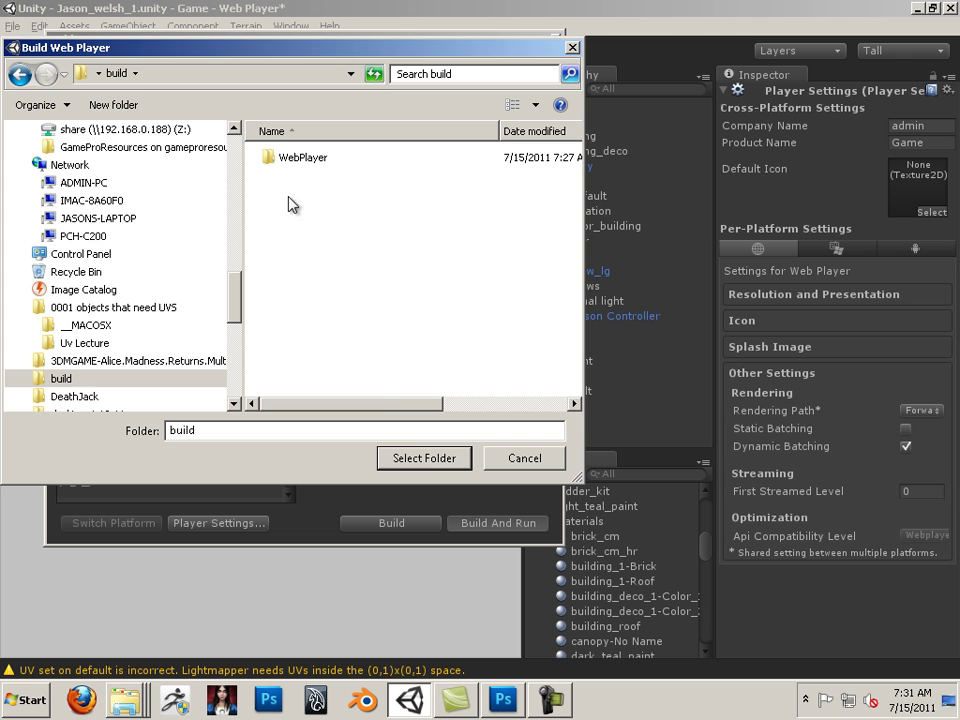
click(424, 460)
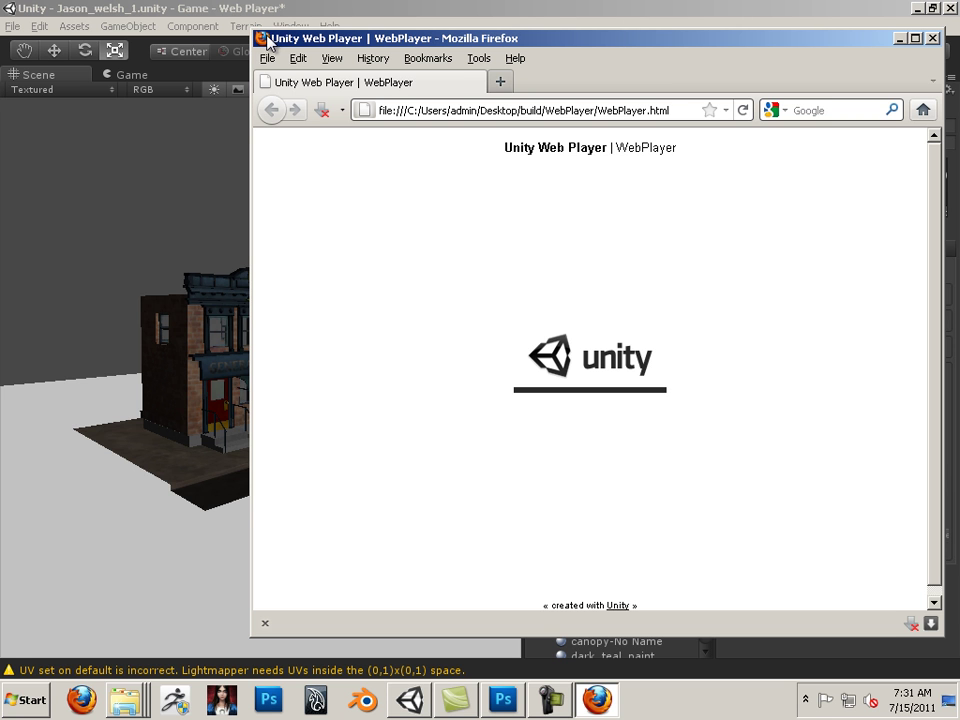
Test the web build in the browser by walking around the store's front, and close the browser window
drag(344, 42, 249, 29)
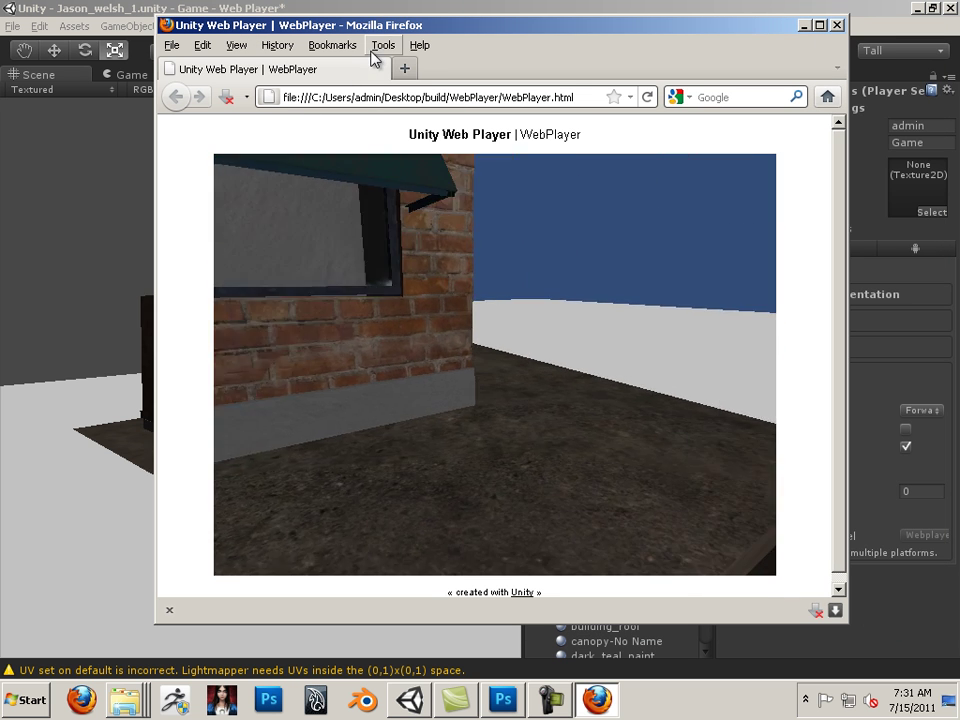
key(d)
key(s)
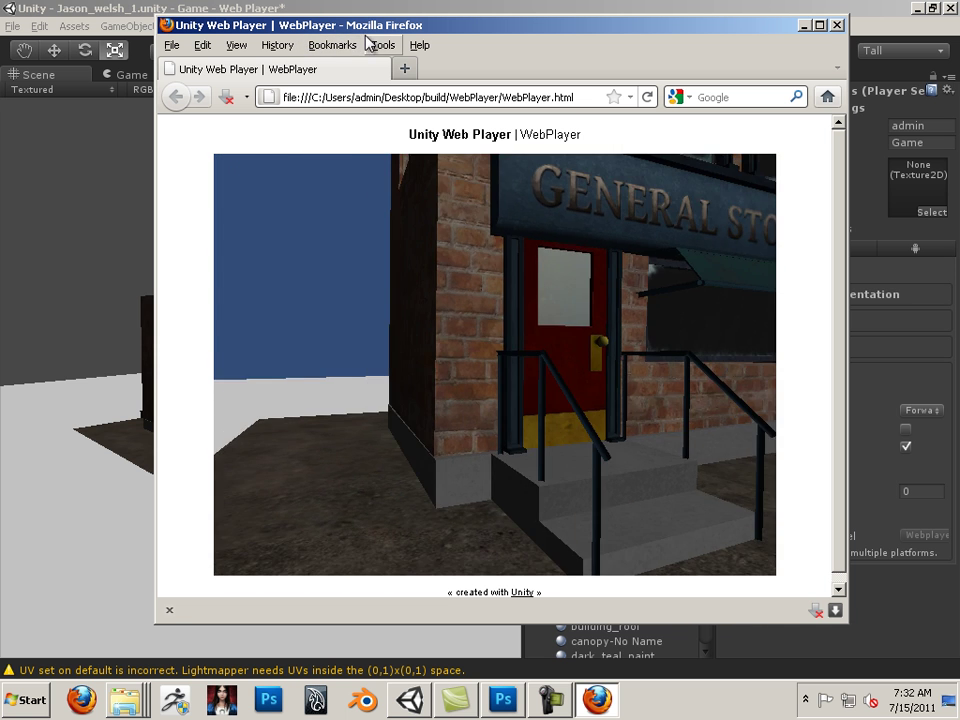
click(838, 26)
Switch to the file explorer and open the WebPlayer folder inside the desktop's build folder
right_click(123, 700)
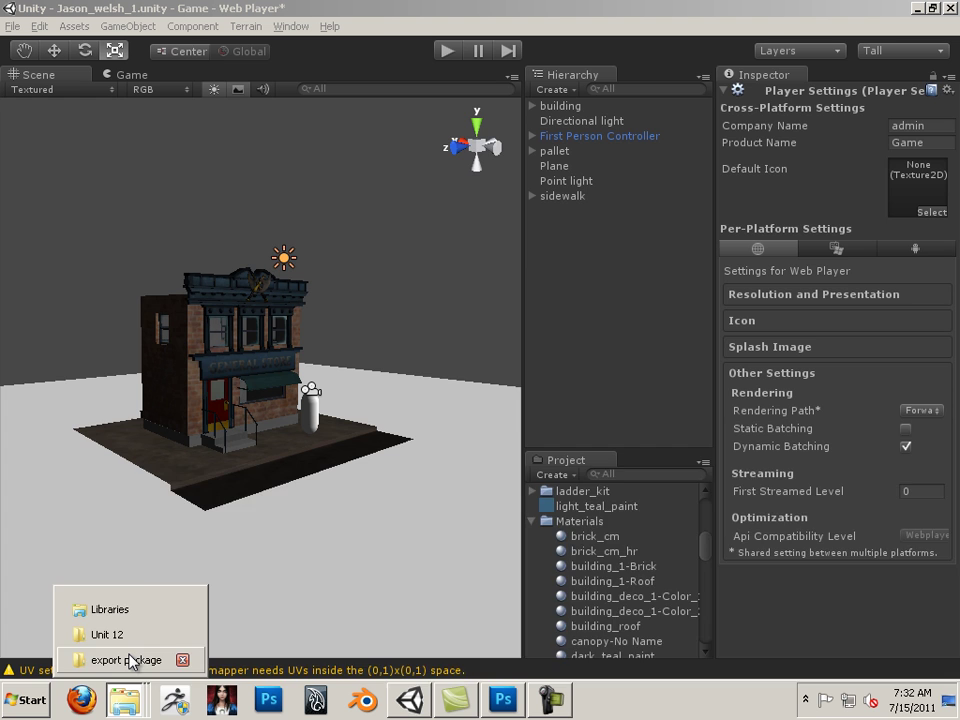
click(133, 659)
drag(245, 487, 230, 93)
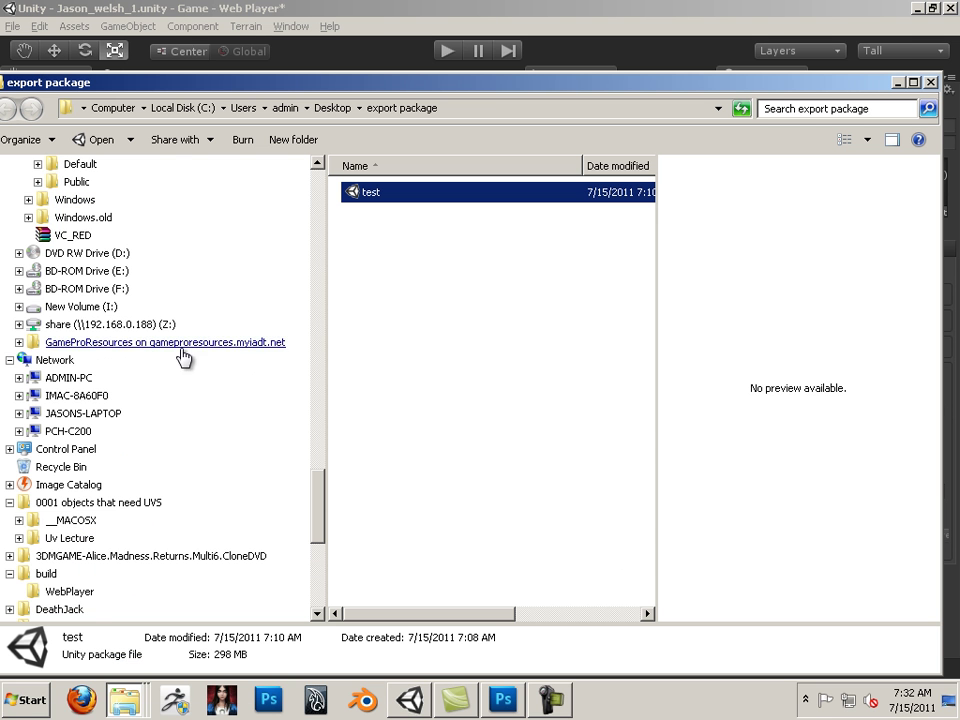
drag(324, 500, 328, 189)
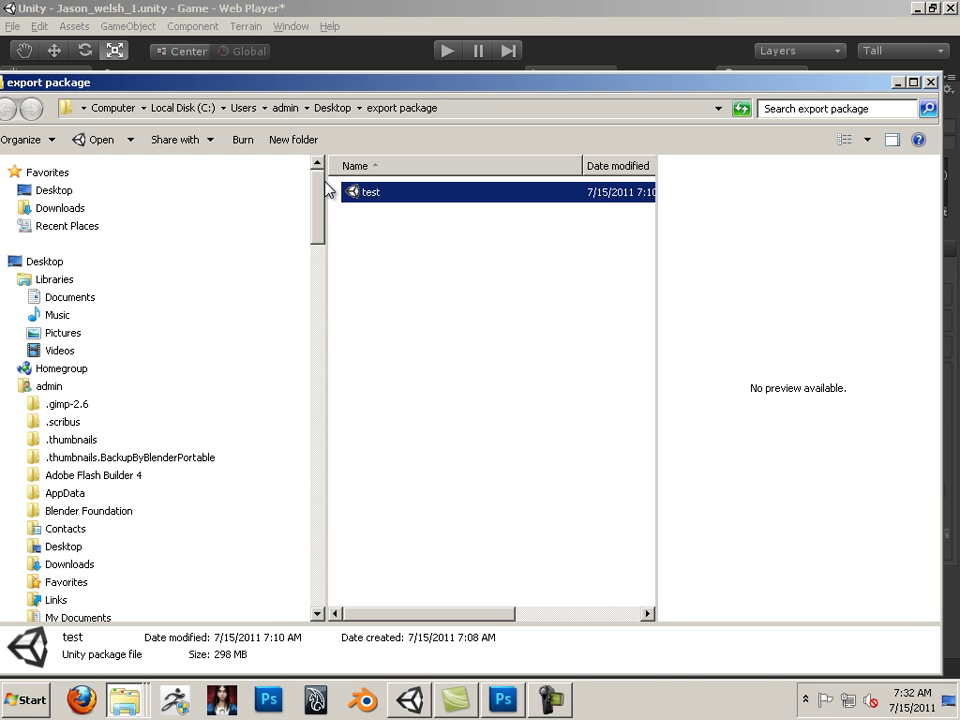
click(72, 263)
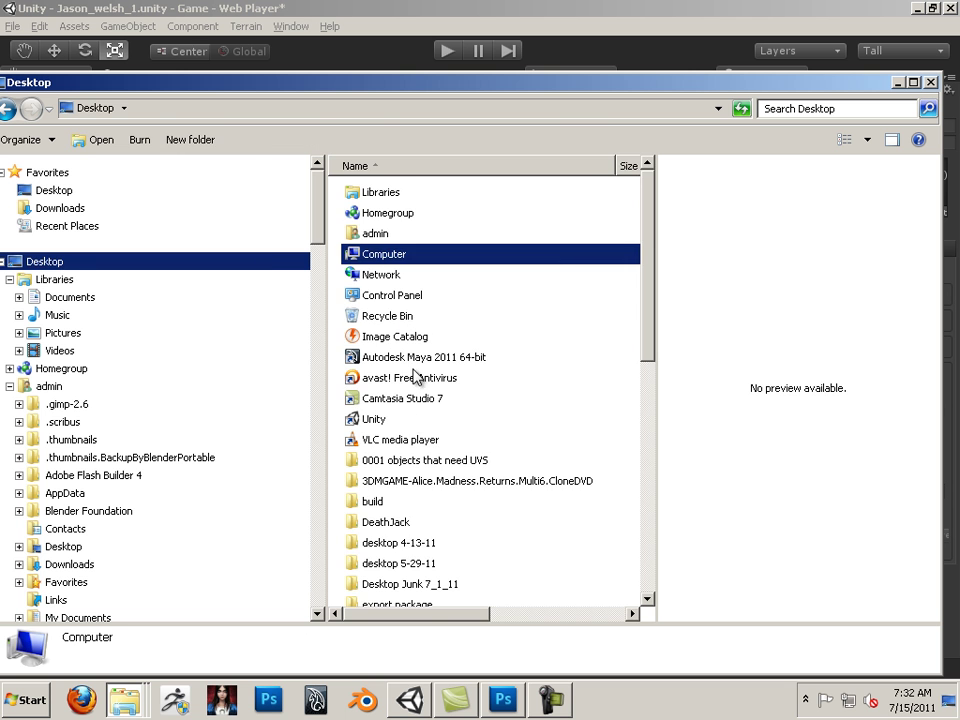
double_click(366, 502)
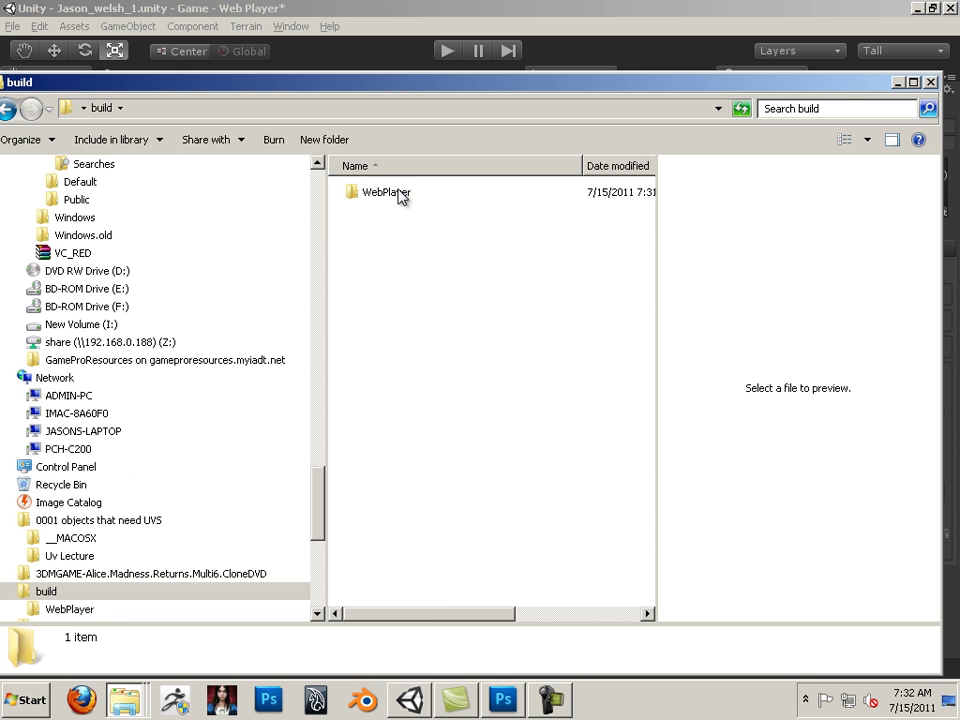
double_click(398, 194)
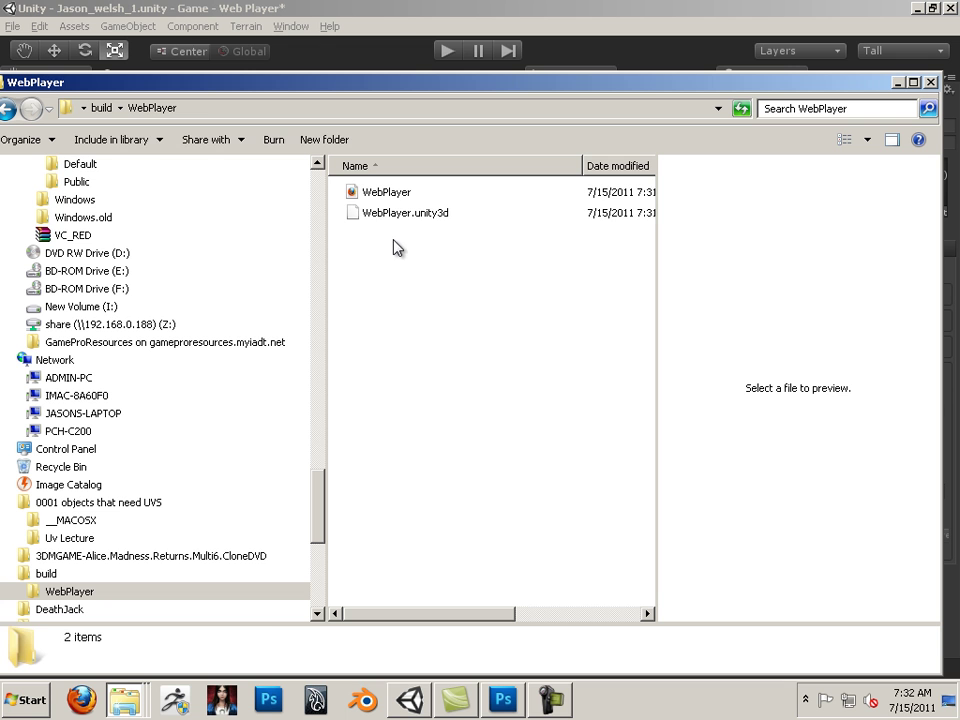
Examine the details of the WebPlayer HTML document and the WebPlayer.unity3d file in the build output
click(396, 215)
click(398, 195)
click(397, 214)
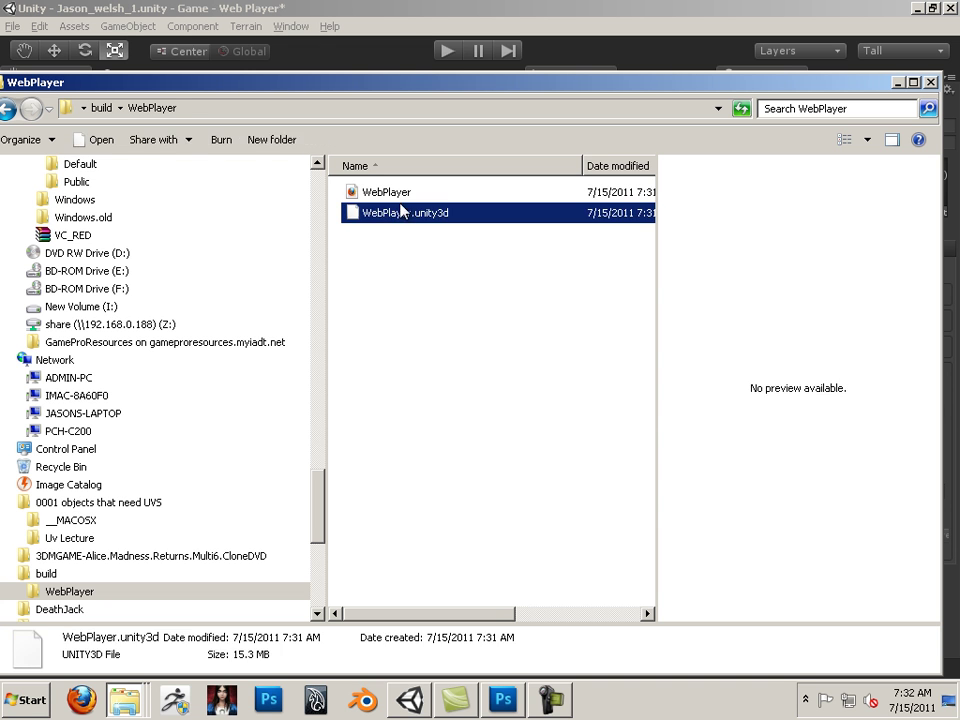
click(400, 196)
key(Down)
key(Up)
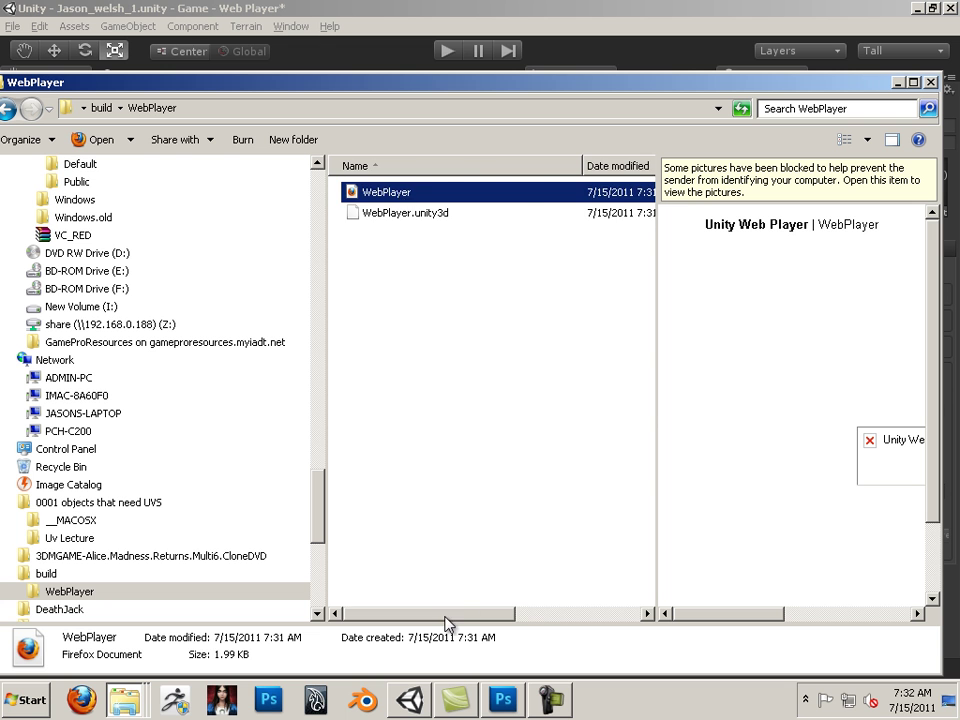
drag(446, 616, 397, 580)
click(418, 214)
Rename the WebPlayer HTML document as index and load it in the browser
click(389, 196)
click(389, 193)
text(index)
key(Return)
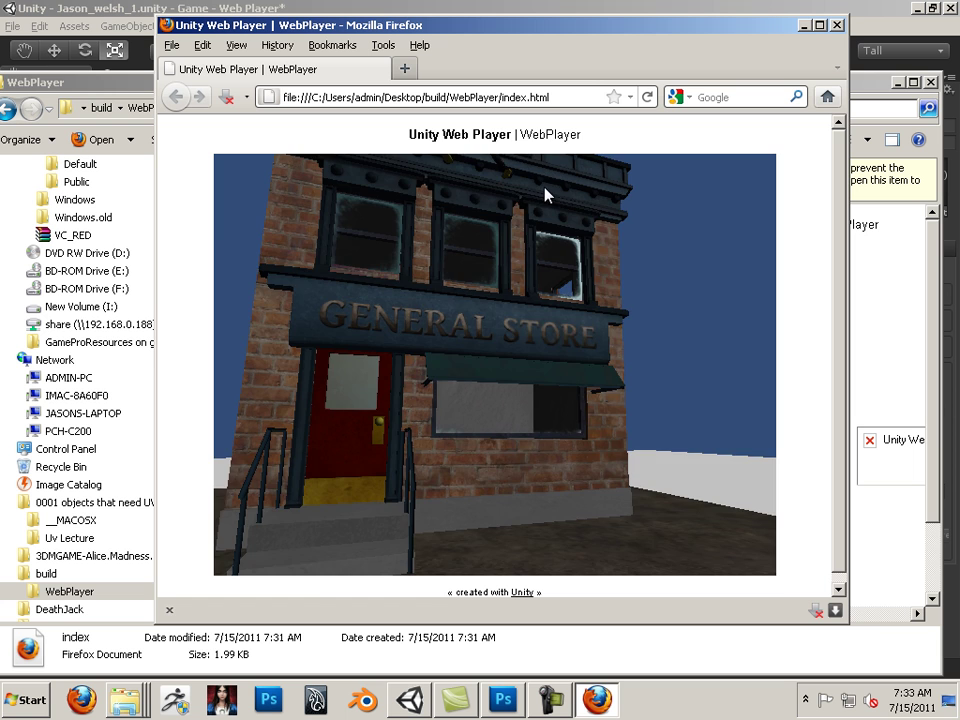
Close the browser preview, return to Unity and dismiss the Build Settings
click(837, 26)
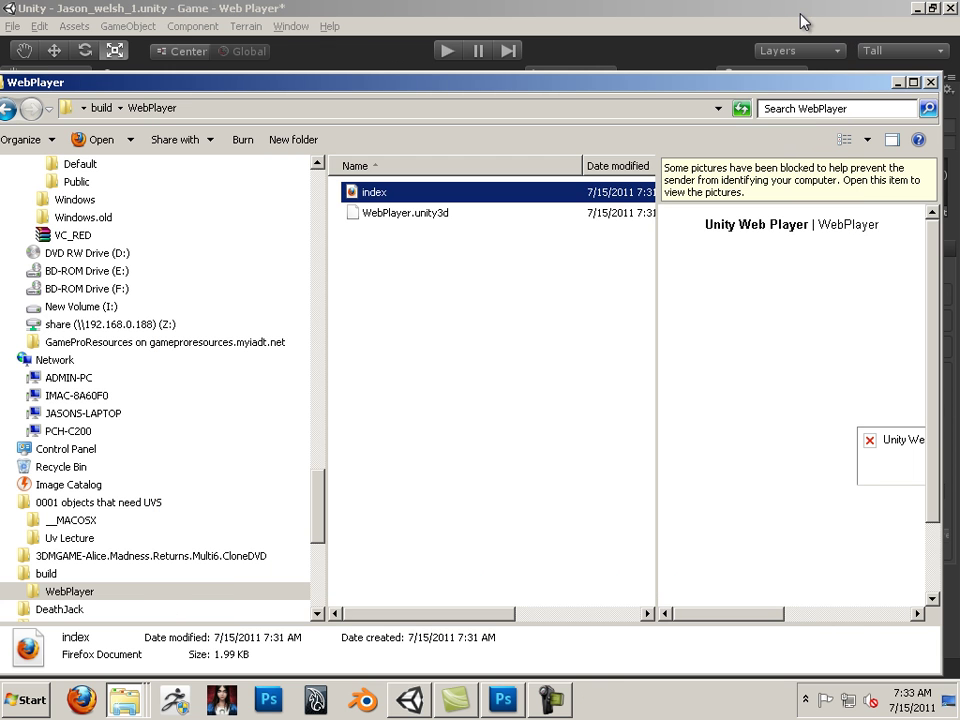
click(801, 14)
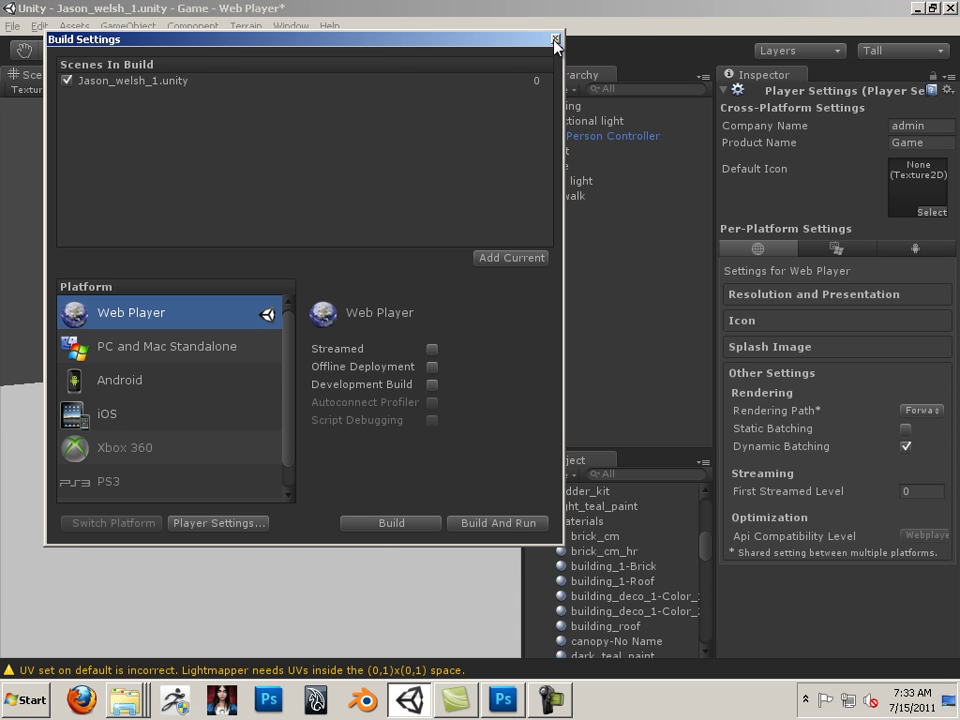
click(556, 39)
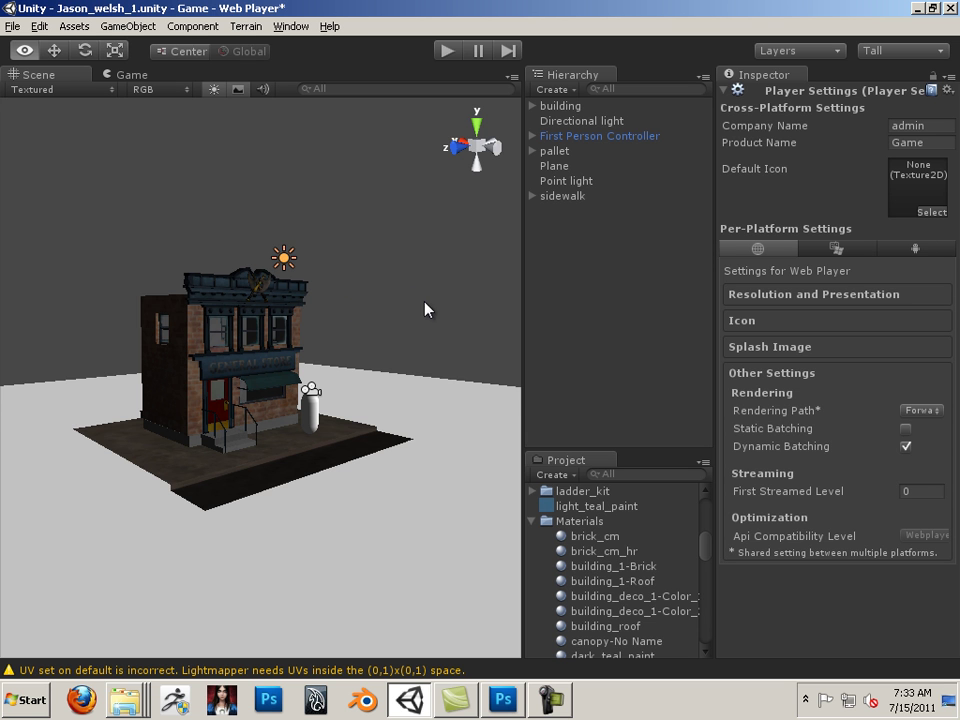
Set the directional light's shadow type to Soft Shadows
alt+drag(426, 306, 249, 392)
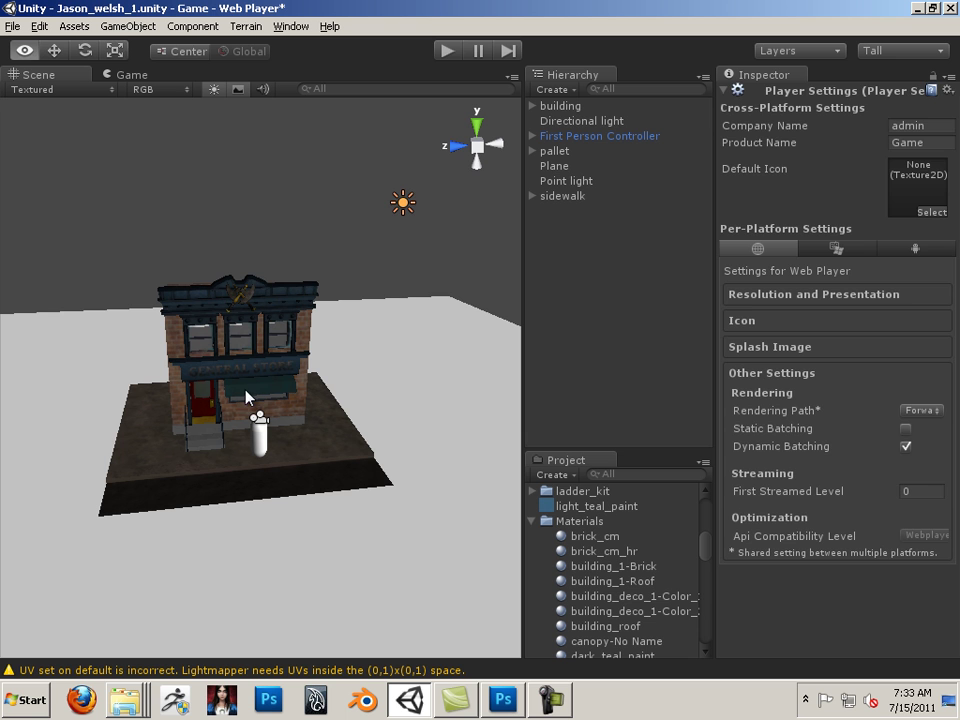
click(400, 204)
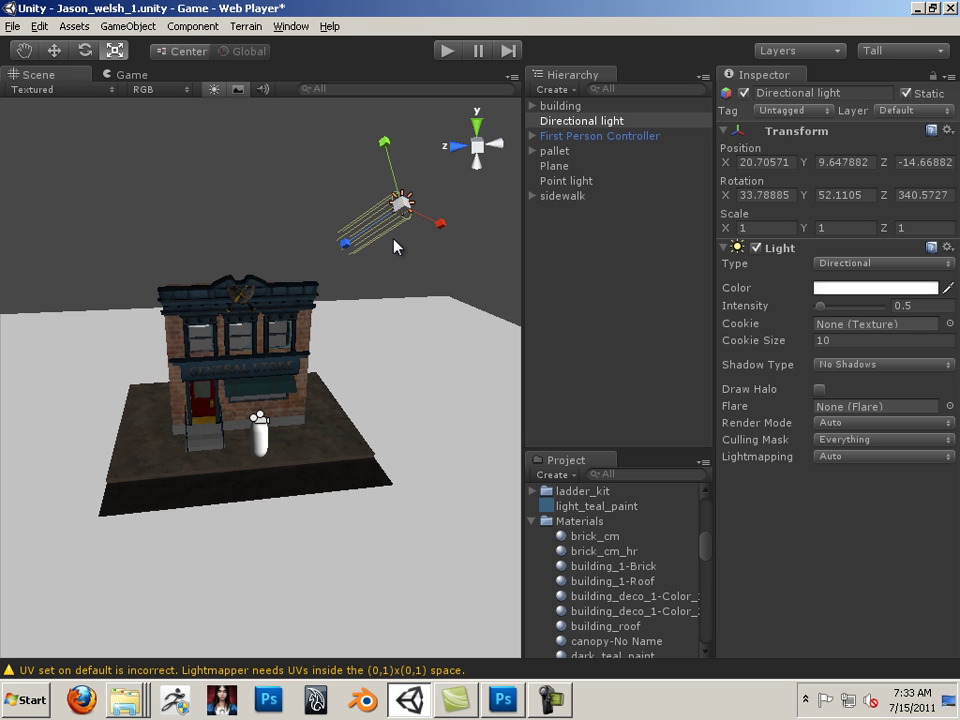
click(396, 238)
click(401, 206)
click(877, 368)
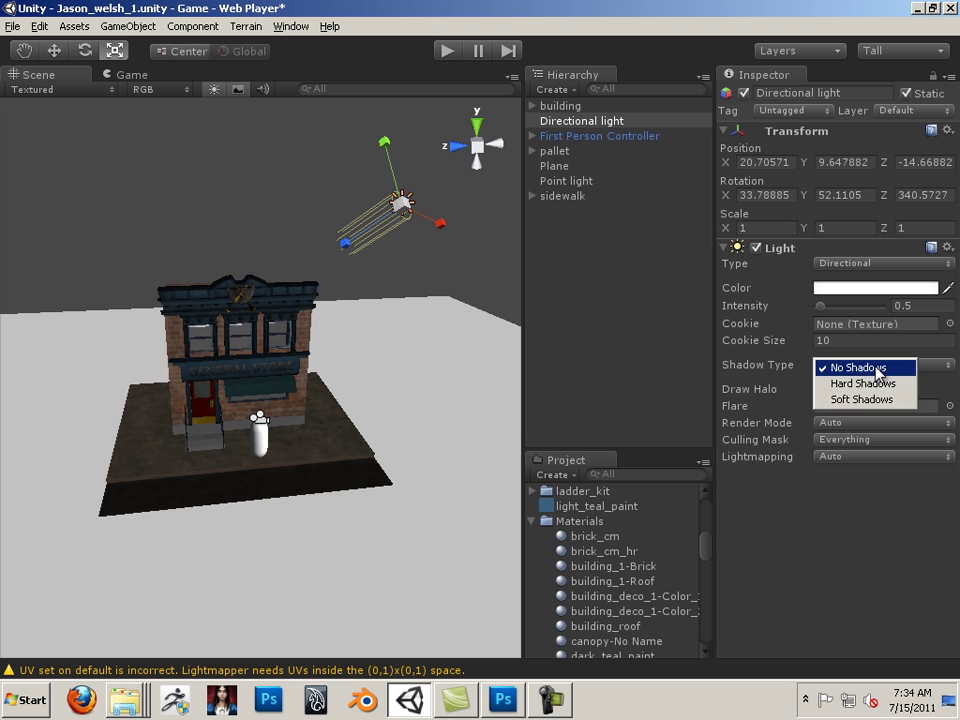
click(873, 400)
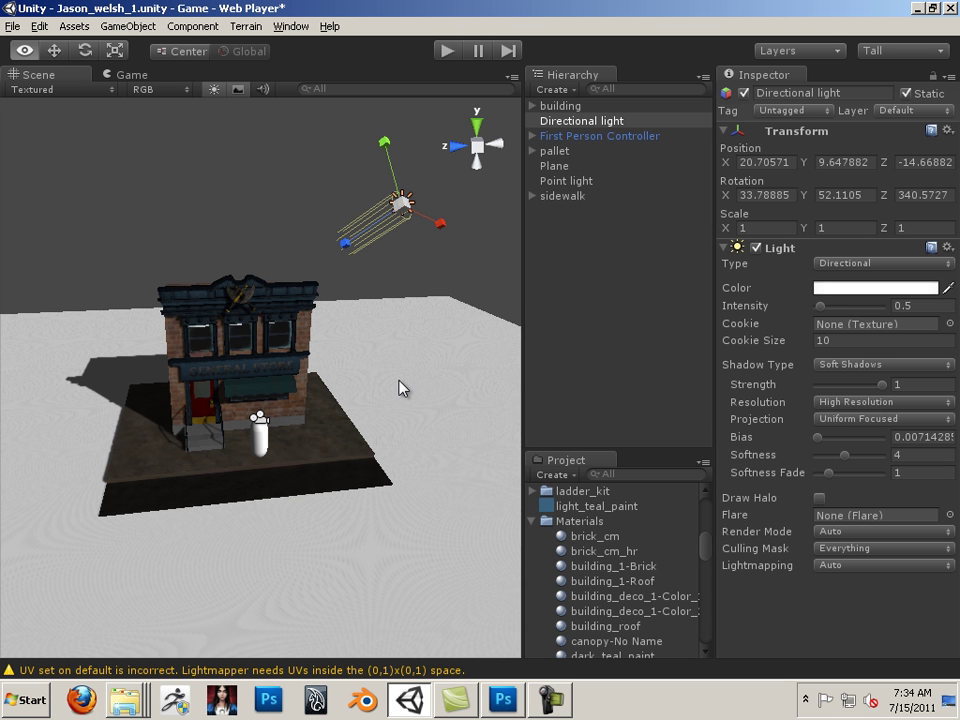
Examine the shadows on the store's facade, entrance steps and surrounding ground from close up and farther away
alt+drag(399, 388, 250, 405)
alt+right_drag(250, 405, 603, 527)
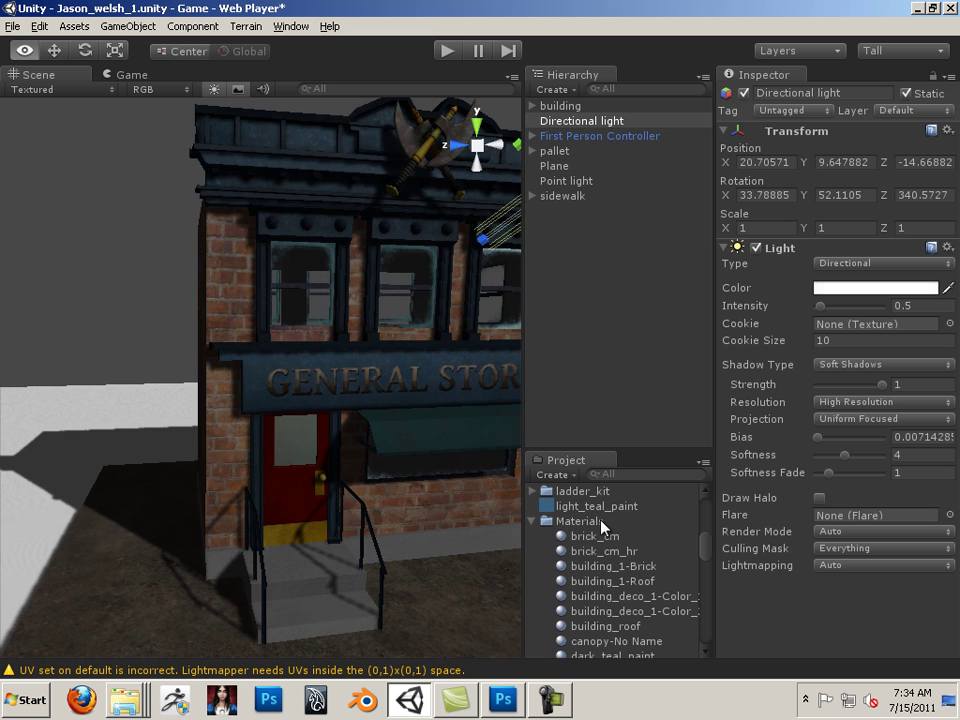
alt+right_drag(418, 476, 618, 450)
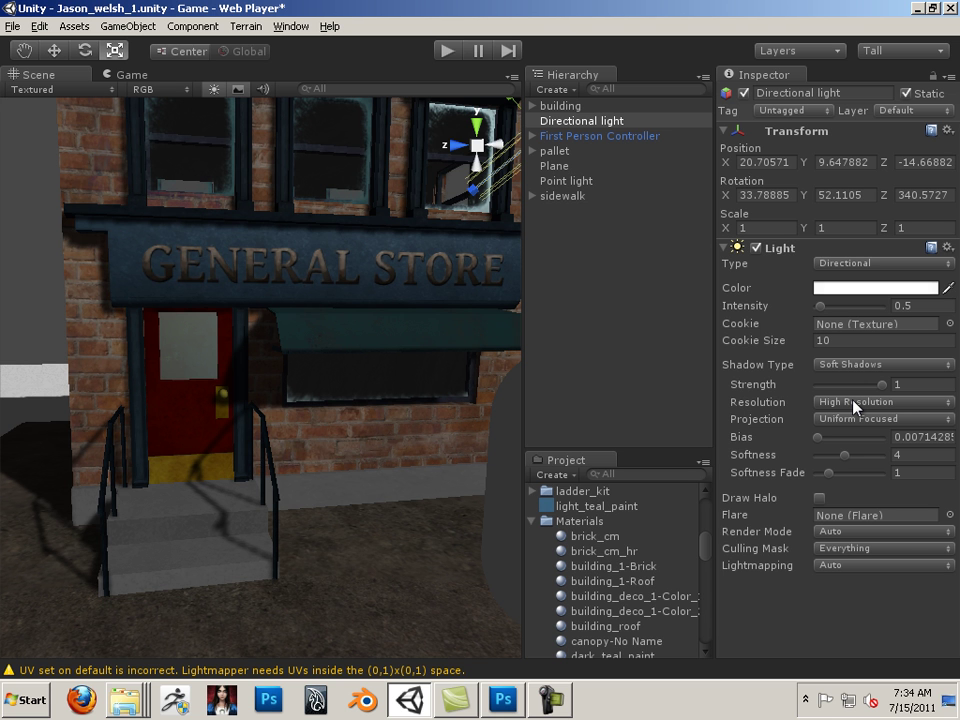
scroll(289, 327, down, 10)
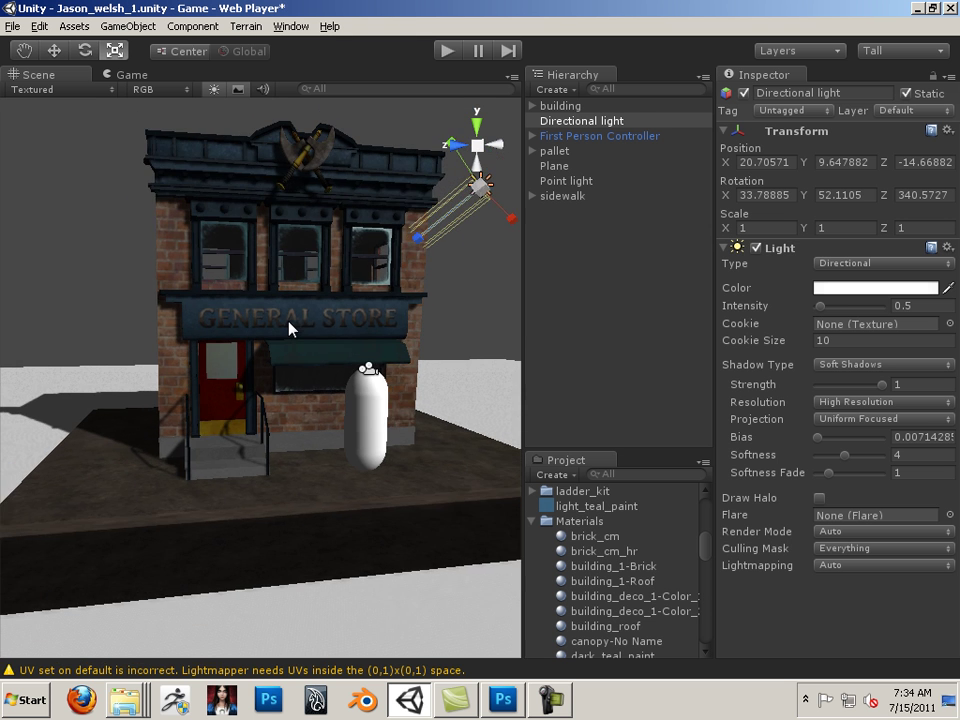
scroll(289, 327, down, 2)
alt+drag(231, 349, 332, 411)
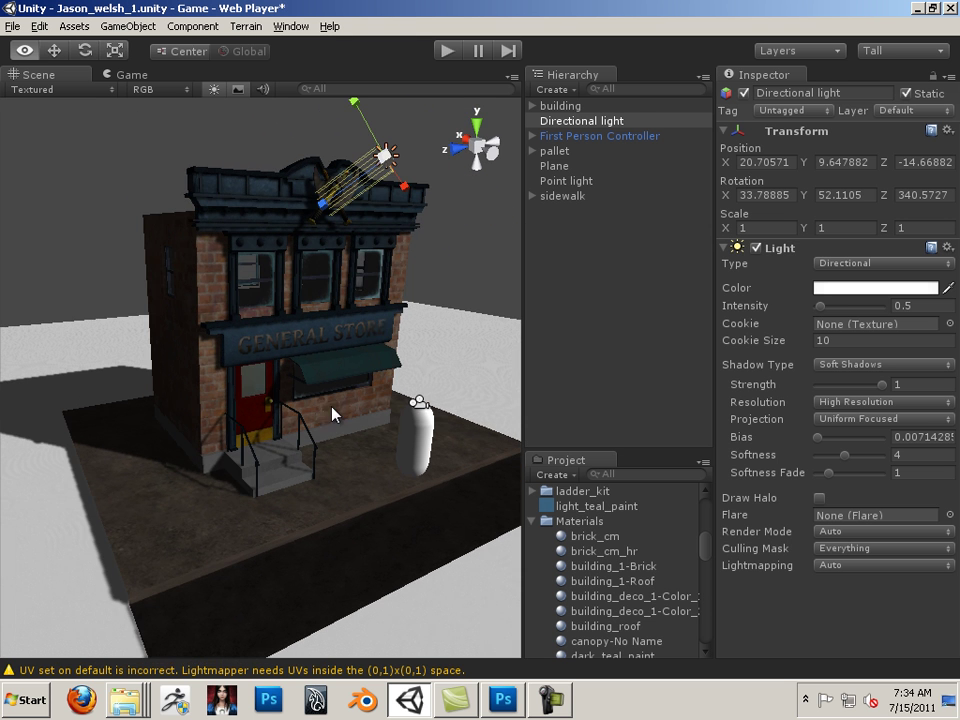
Open the Lightmapping window beside the building and show the lightmap object settings for the sidewalk mesh
click(244, 26)
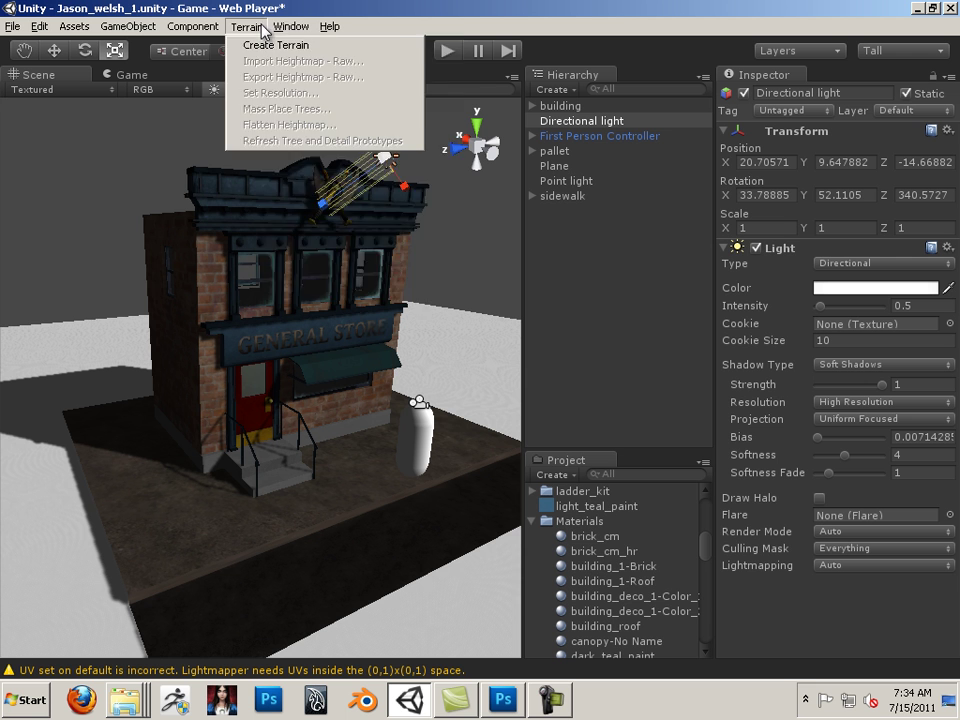
mouse_move(288, 27)
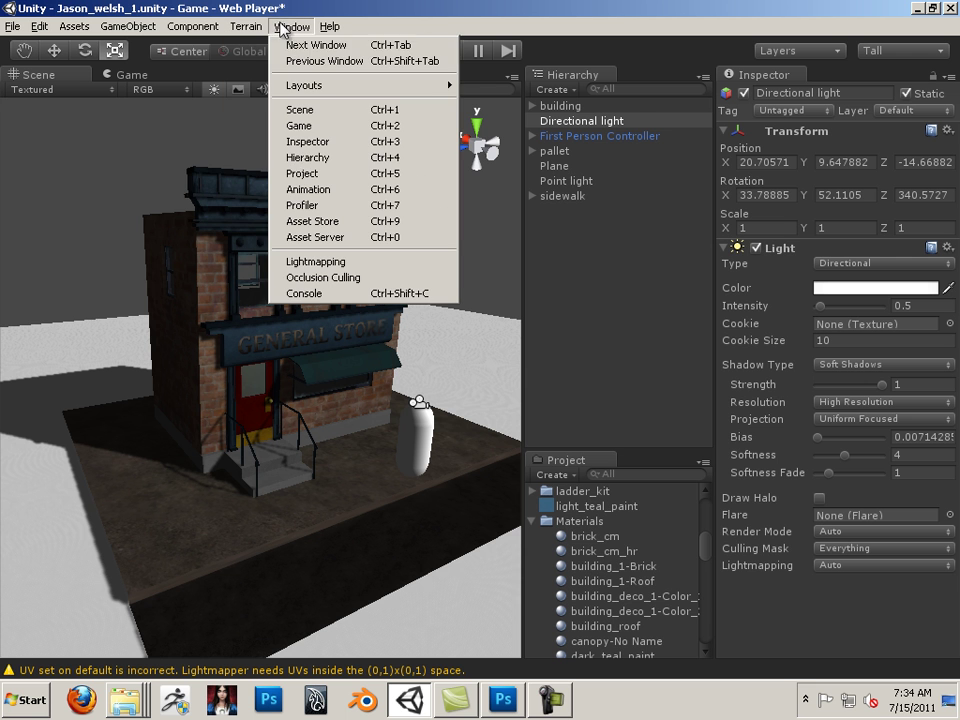
click(339, 264)
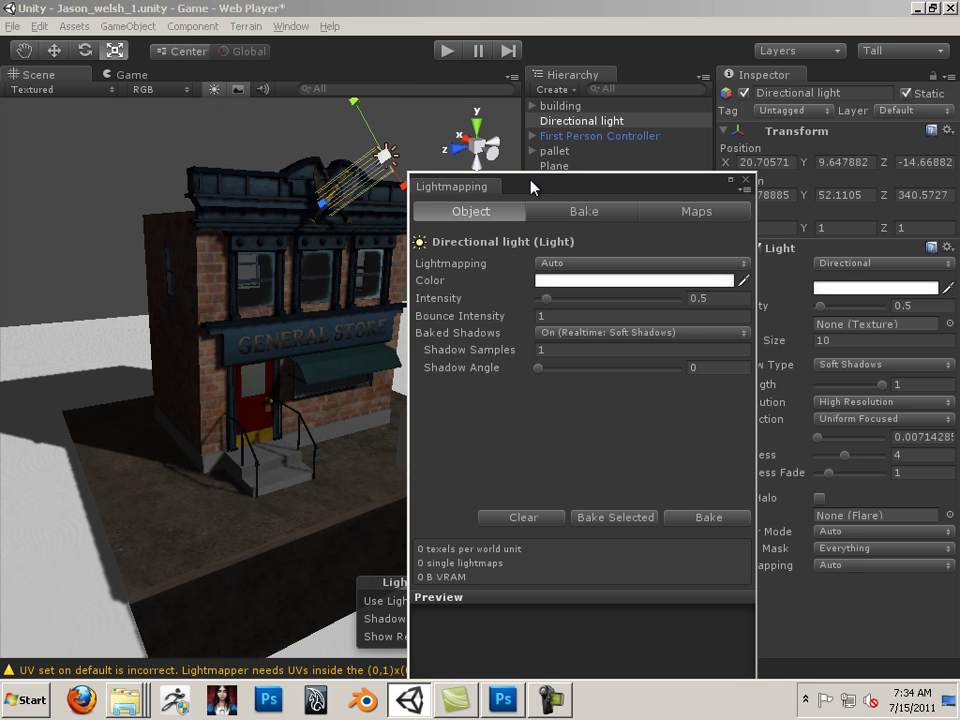
drag(530, 184, 638, 124)
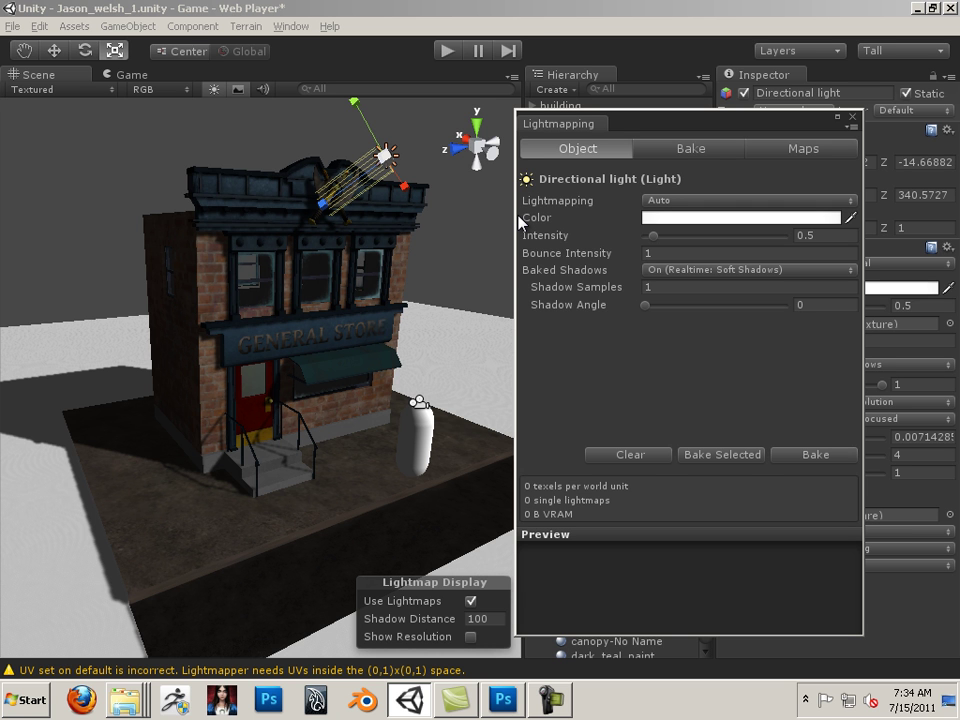
click(162, 536)
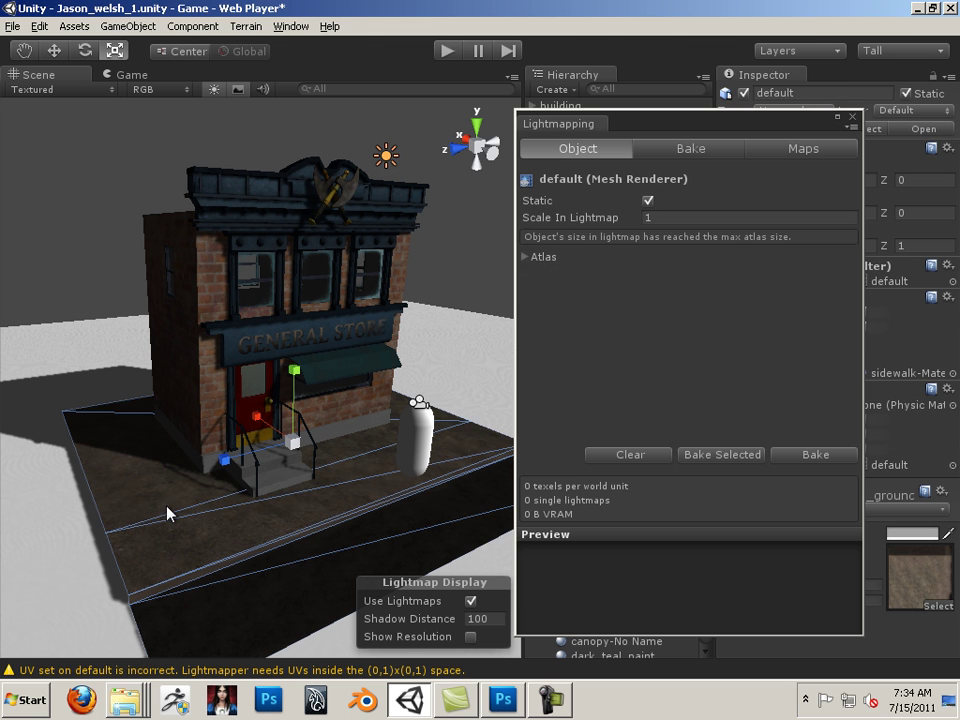
drag(664, 128, 629, 88)
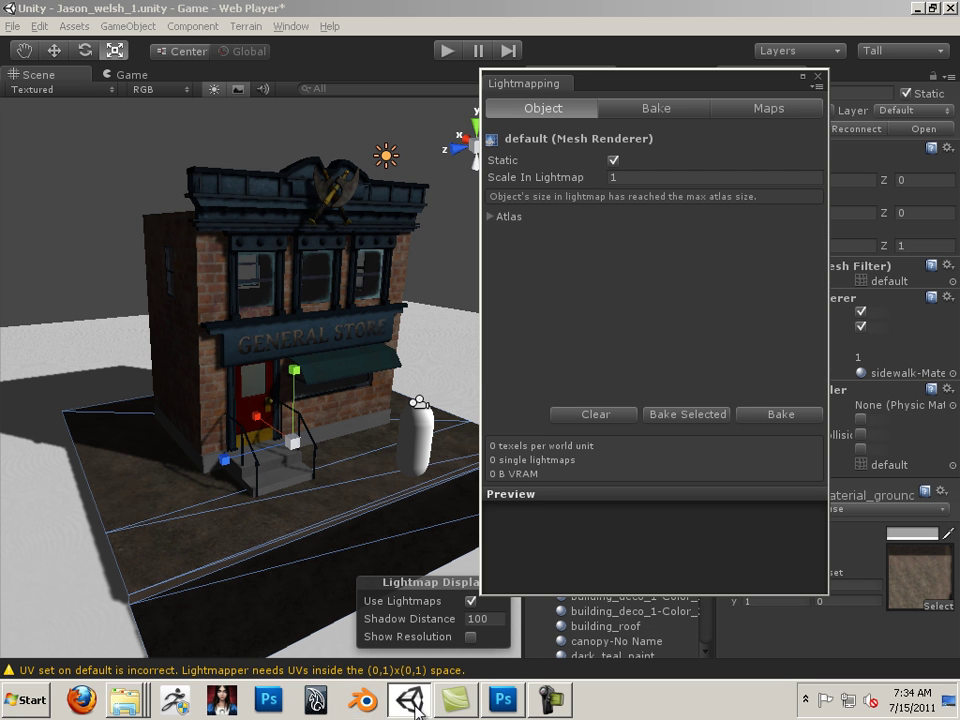
Launch Blender and switch back to the Unity scene
click(359, 703)
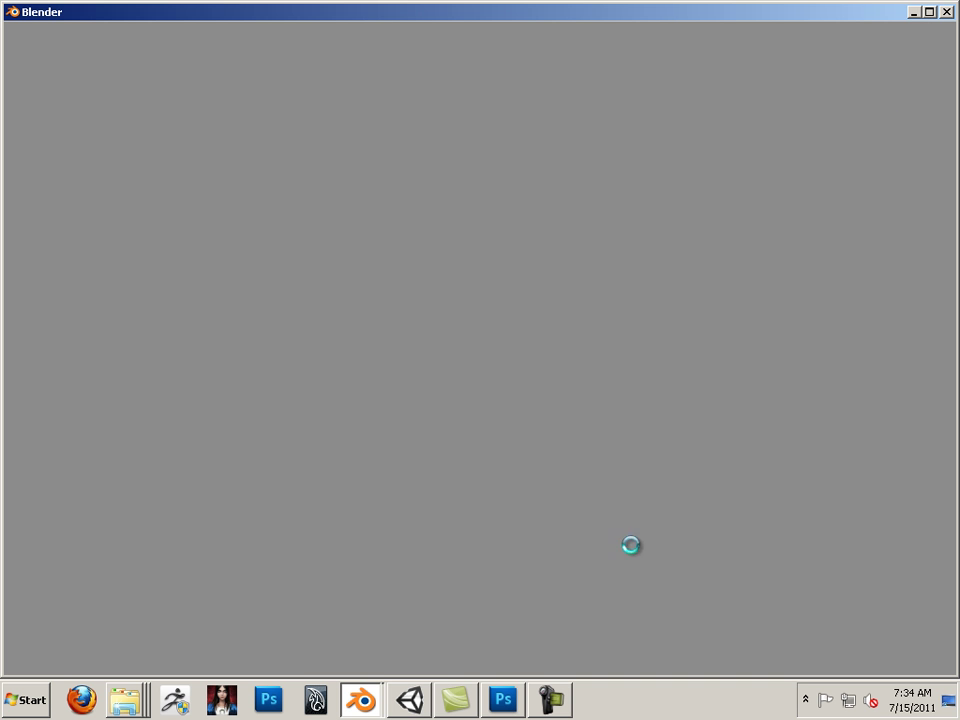
mouse_move(425, 701)
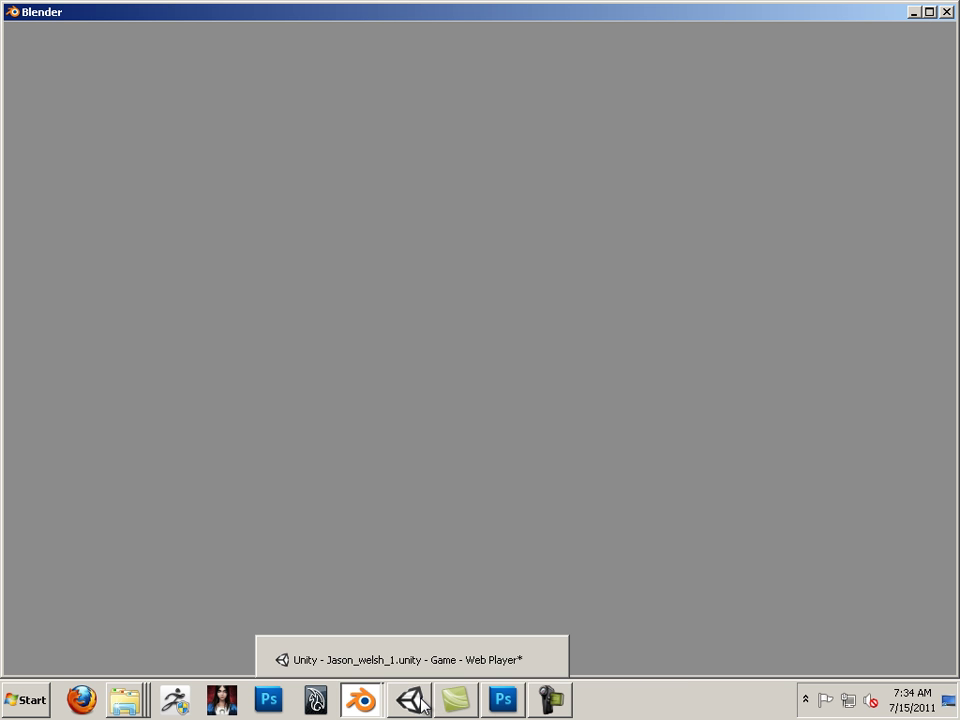
click(414, 666)
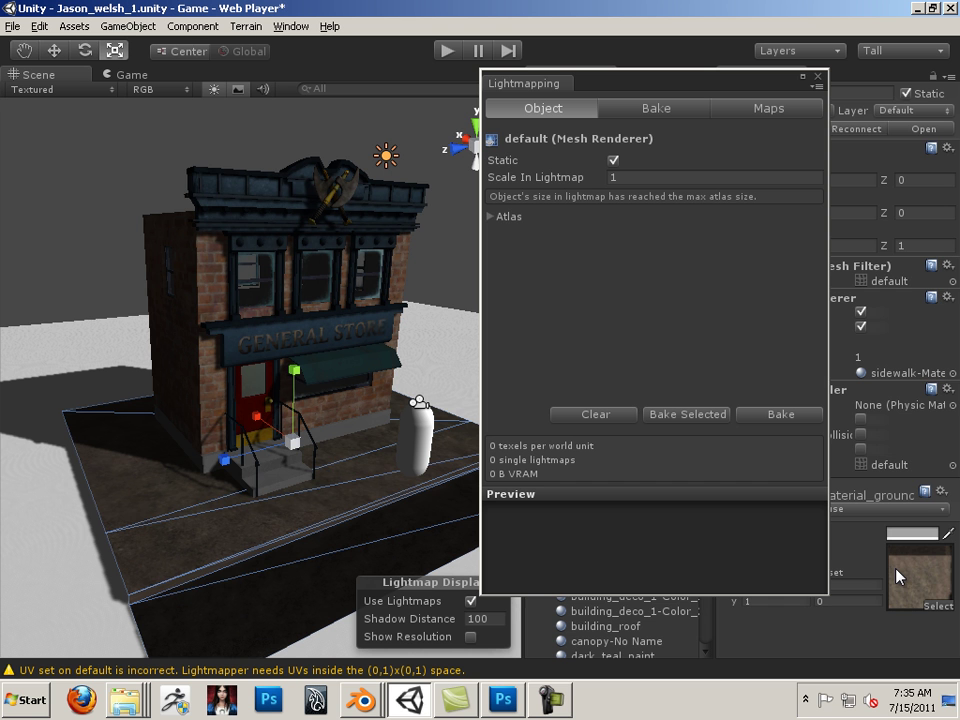
Select the building, foundation, stair rails, sidewalk and ground plane together and bake their lightmaps
click(174, 424)
key(f)
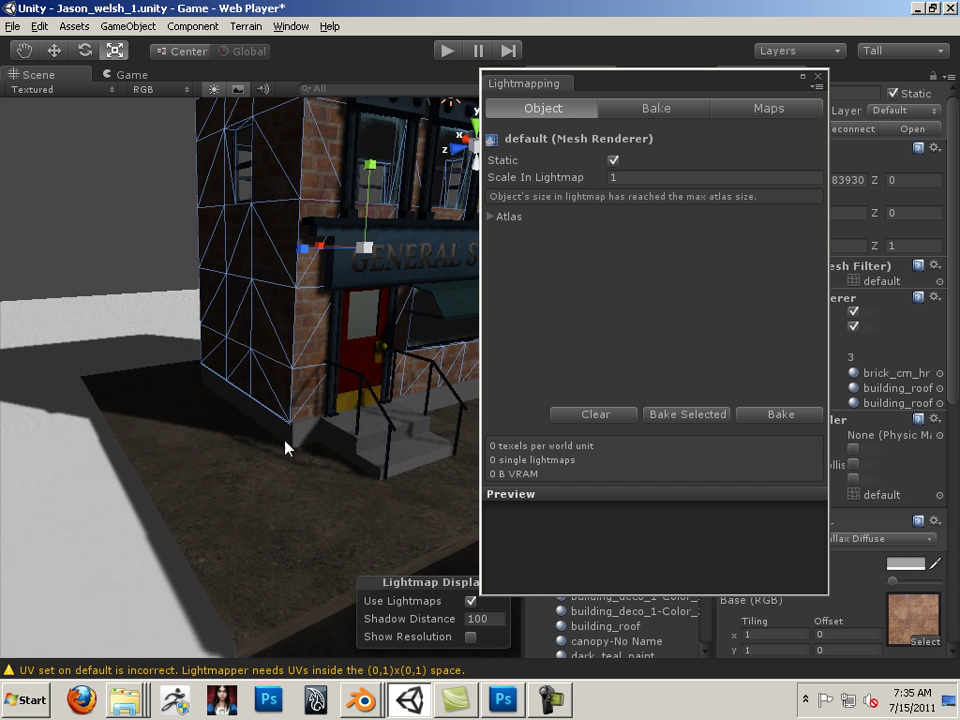
shift+click(371, 469)
shift+click(362, 463)
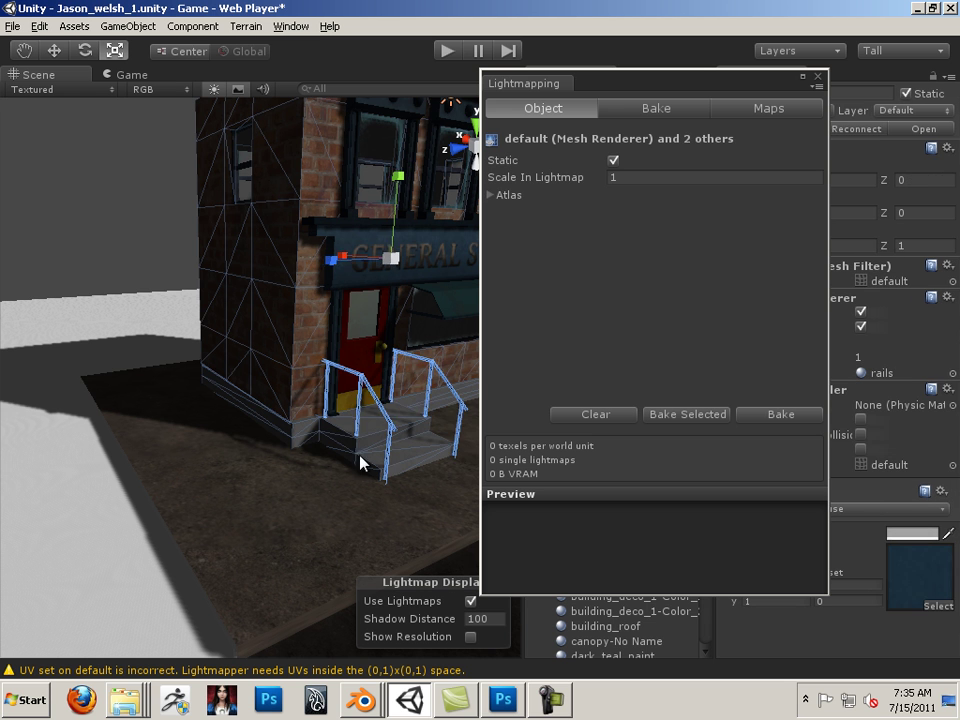
shift+click(303, 505)
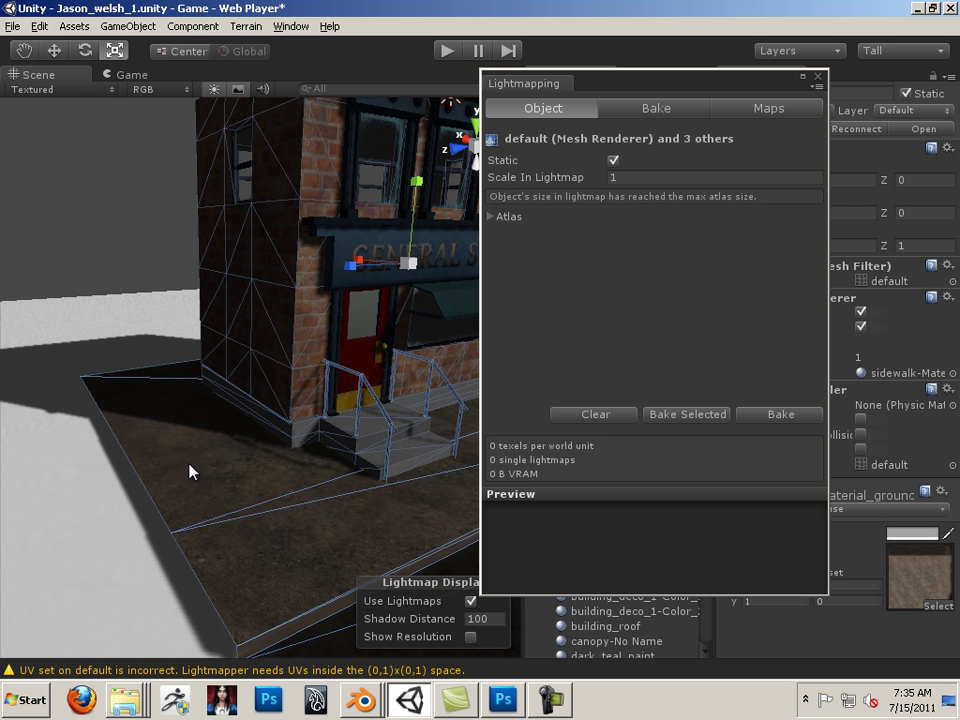
shift+click(62, 465)
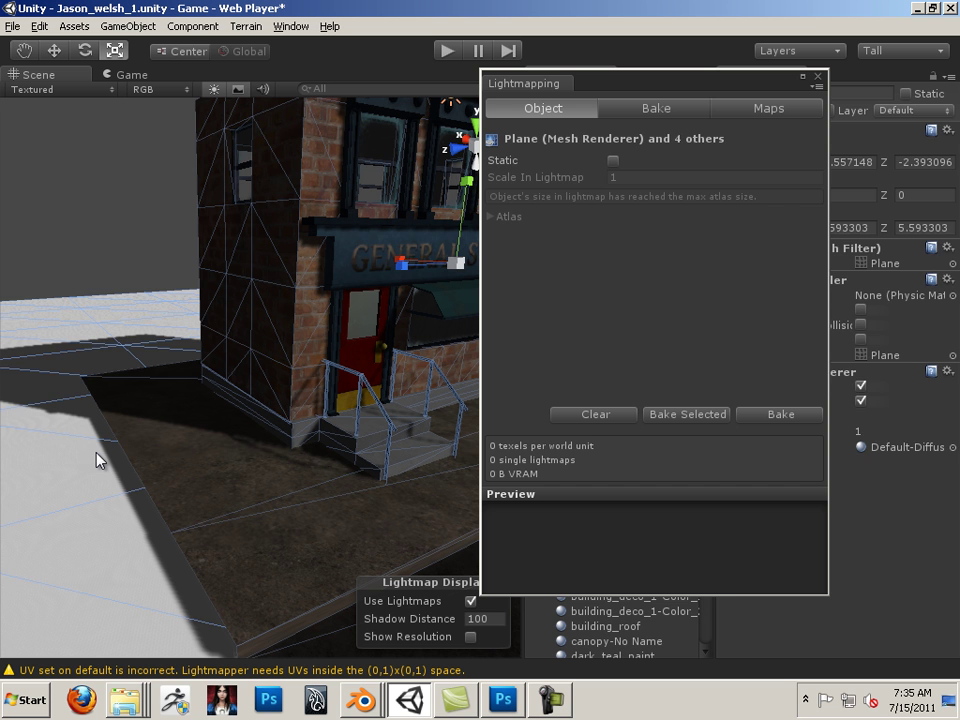
shift+click(97, 460)
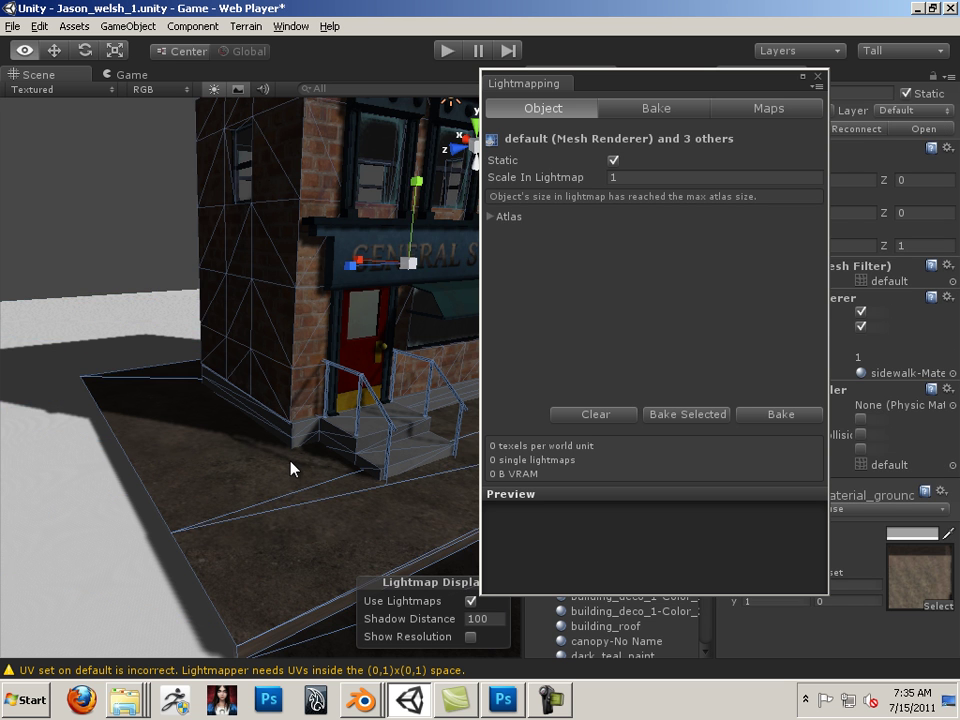
alt+drag(293, 468, 126, 446)
shift+click(30, 450)
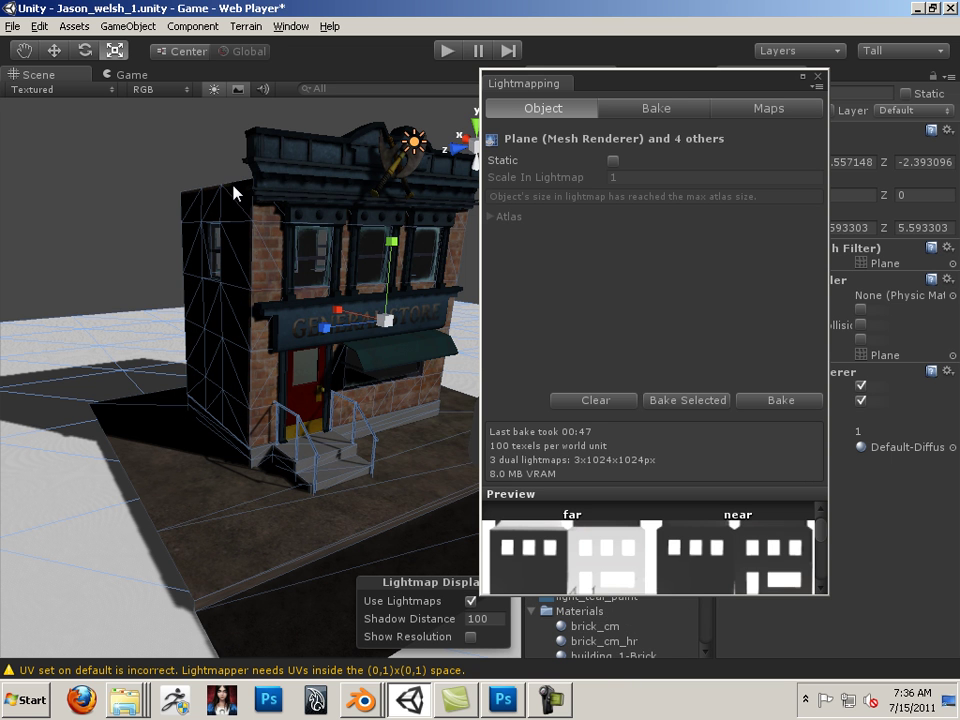
Examine the baked shadows on the building's roof from above
alt+drag(174, 236, 156, 309)
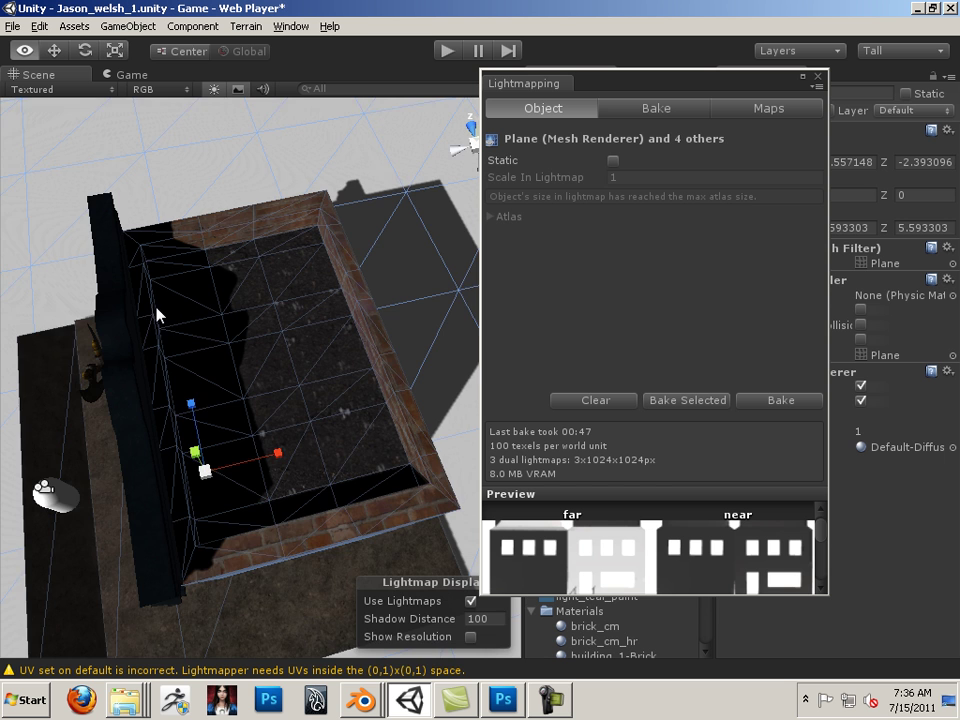
alt+right_drag(156, 309, 411, 414)
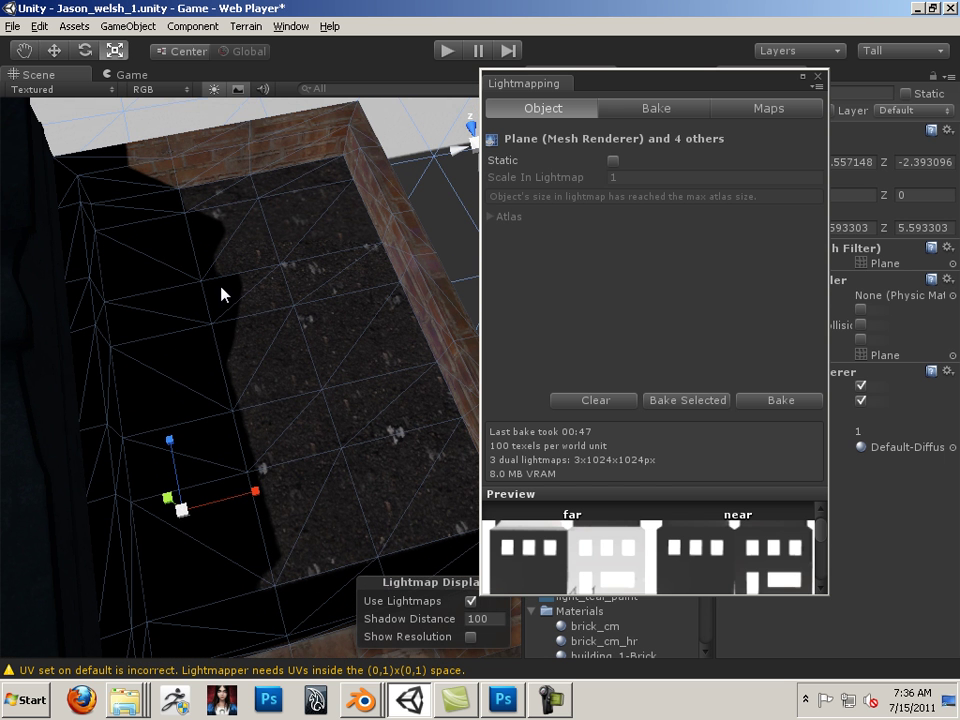
mouse_move(223, 291)
alt+mouse_down()
mouse_move(285, 285)
mouse_move(231, 268)
alt+mouse_up()
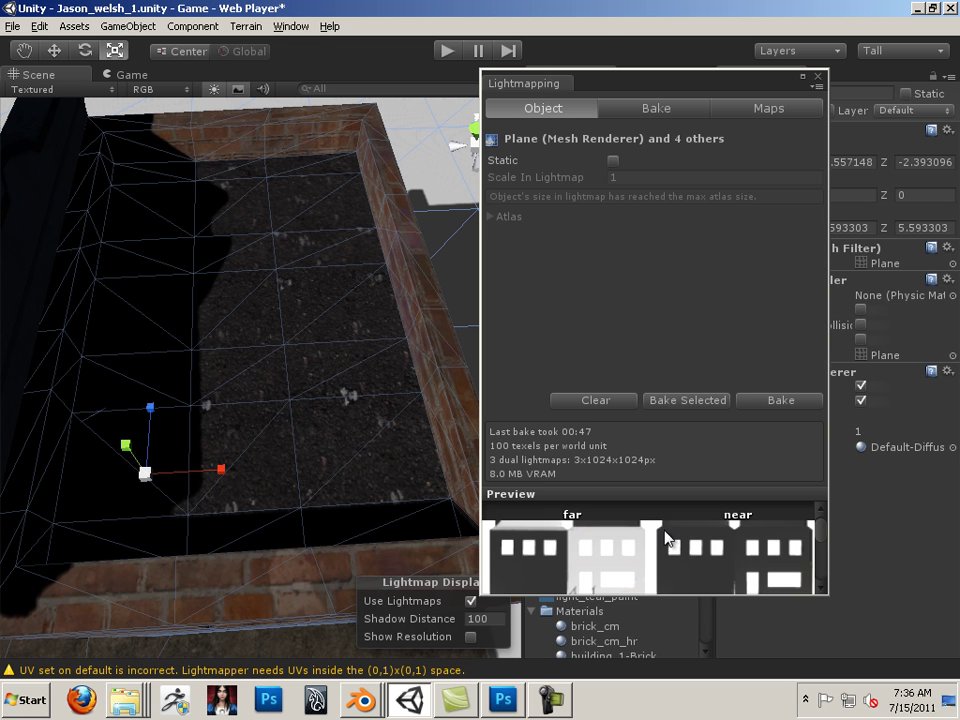
Look through the far and near lightmap previews and show the baked map list, picking out the first far lightmap
scroll(662, 544, up, 4)
scroll(651, 560, down, 4)
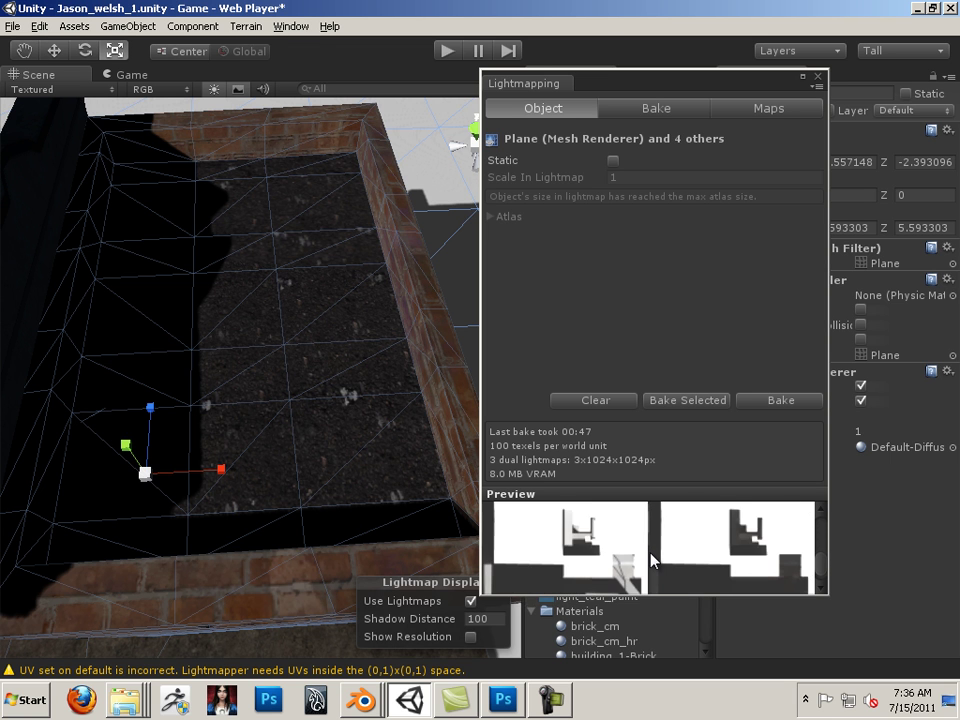
scroll(651, 560, up, 2)
scroll(651, 560, up, 2)
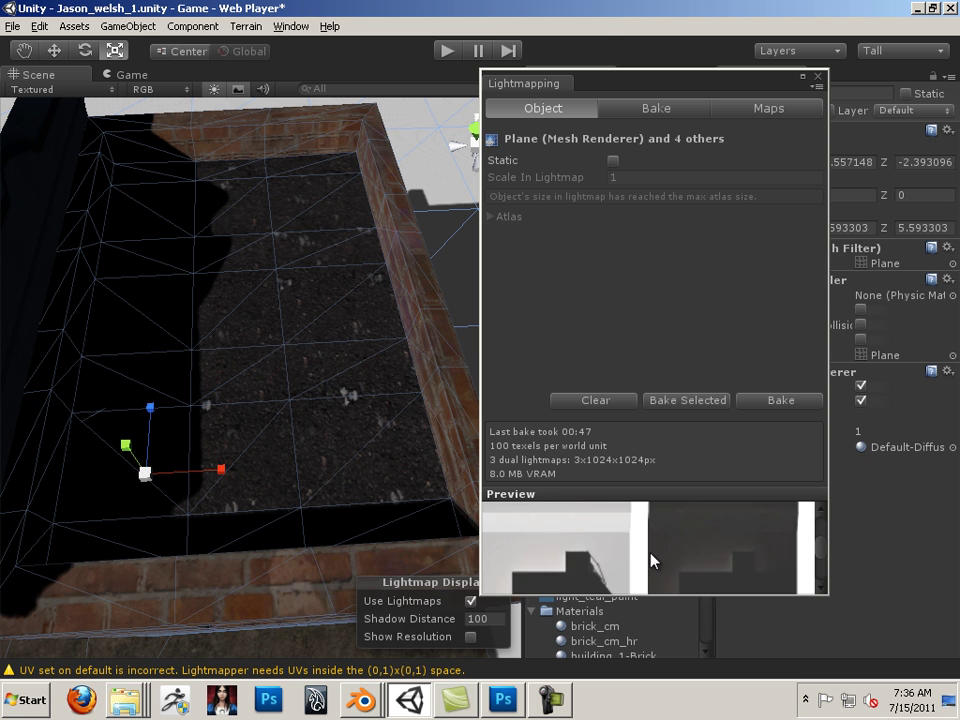
scroll(651, 560, down, 5)
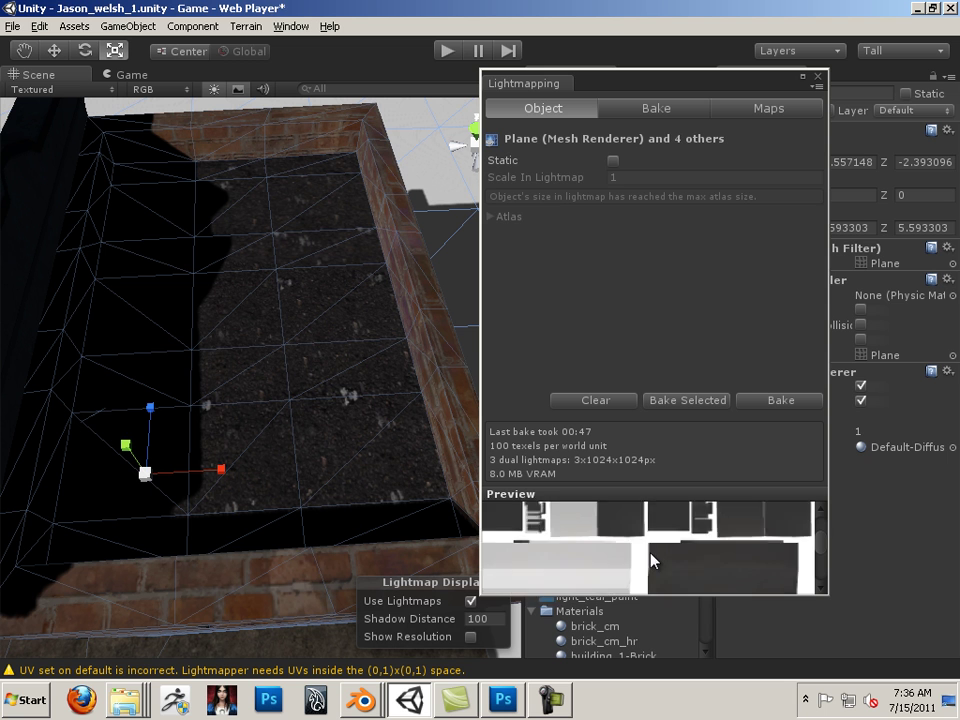
click(767, 108)
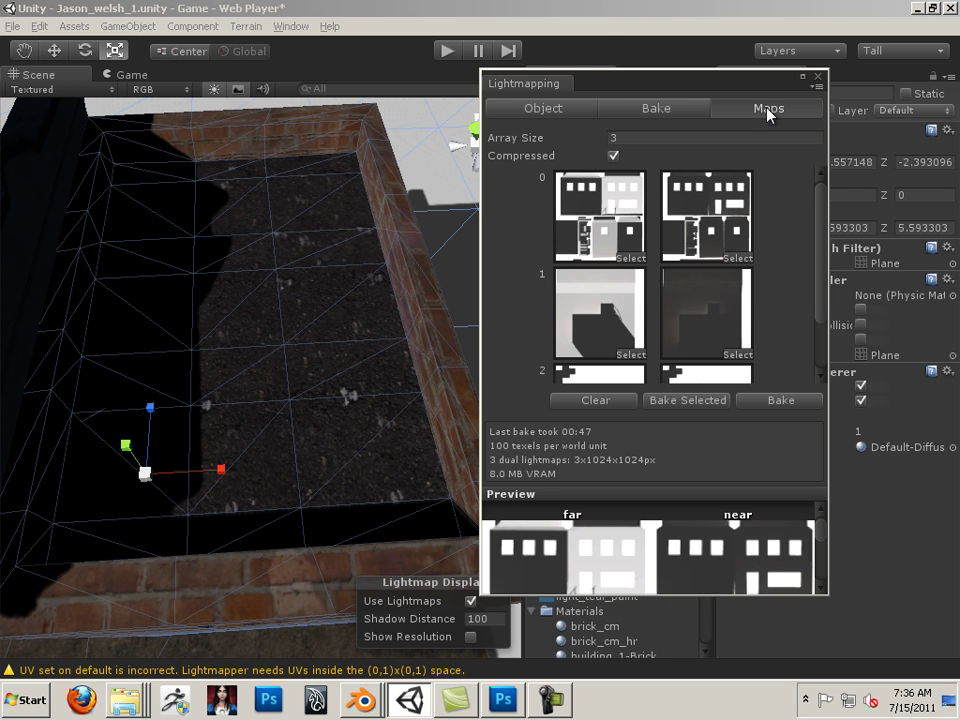
click(603, 222)
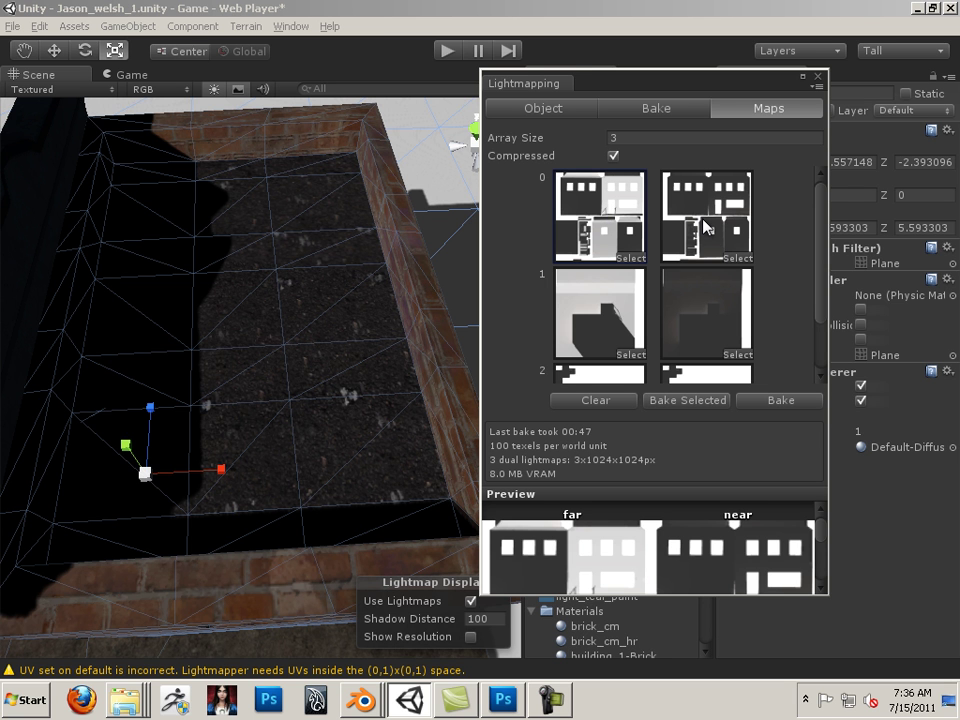
Move the Lightmapping window off the scene view and delete the directional light
drag(596, 91, 737, 333)
alt+drag(429, 285, 377, 285)
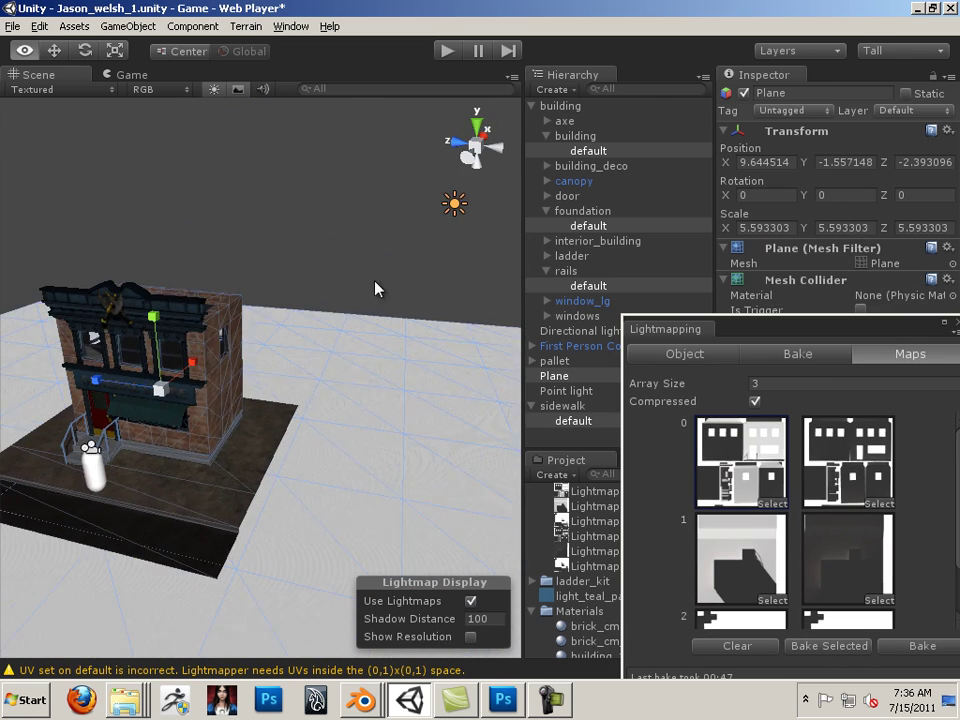
click(452, 207)
key(Delete)
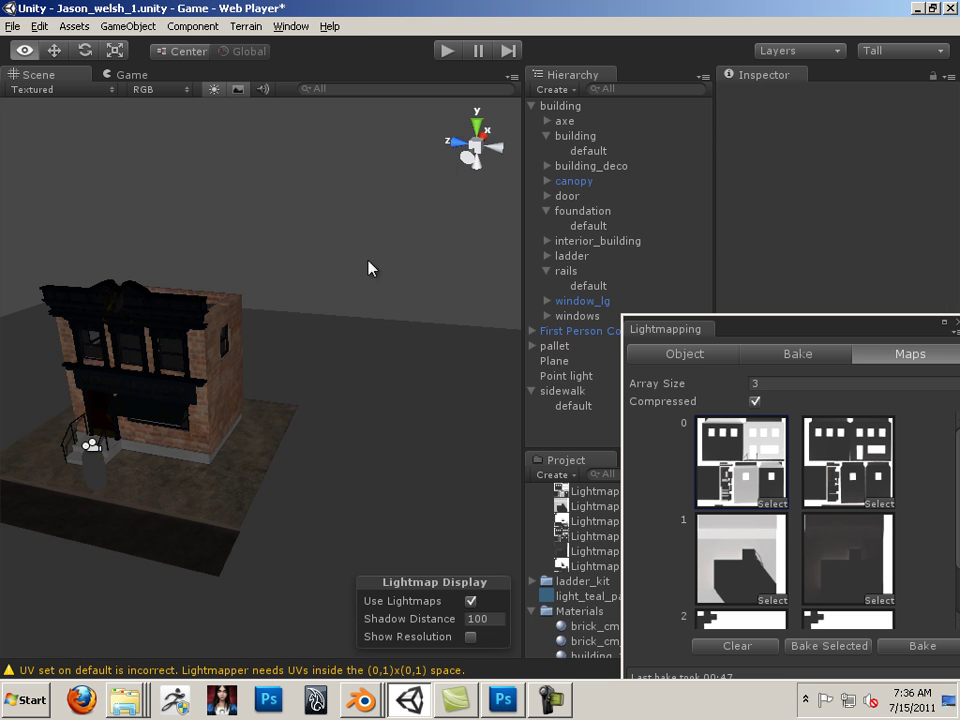
Examine the baked shadows on the store's entrance steps, railings and surrounding sidewalk
alt+drag(369, 268, 332, 358)
alt+right_drag(332, 358, 227, 459)
alt+drag(227, 459, 176, 422)
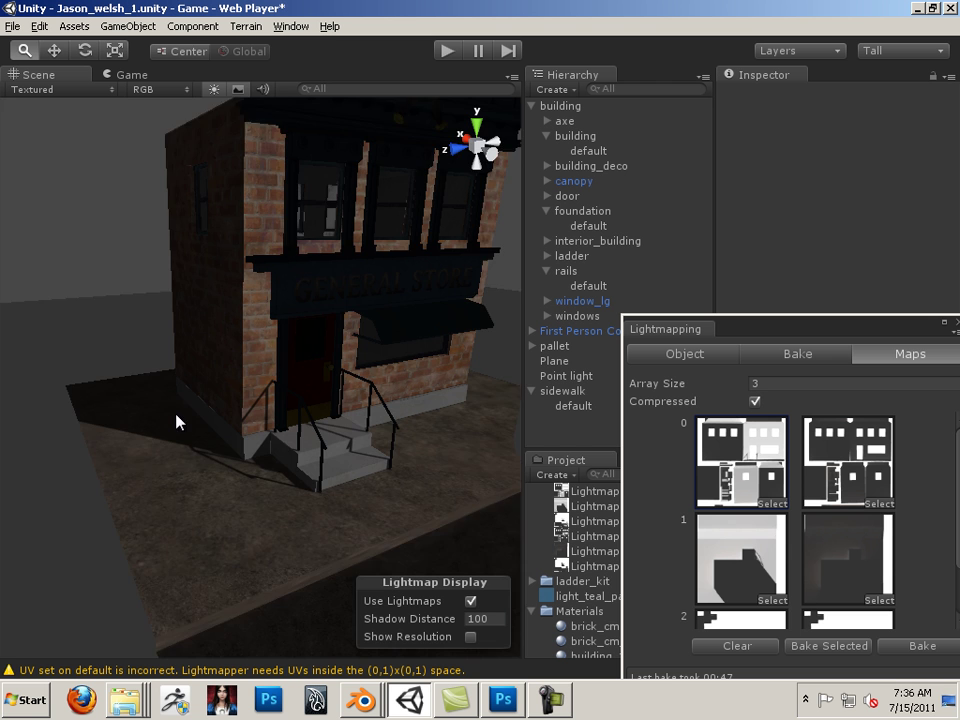
alt+right_drag(176, 422, 332, 482)
scroll(300, 480, down, 5)
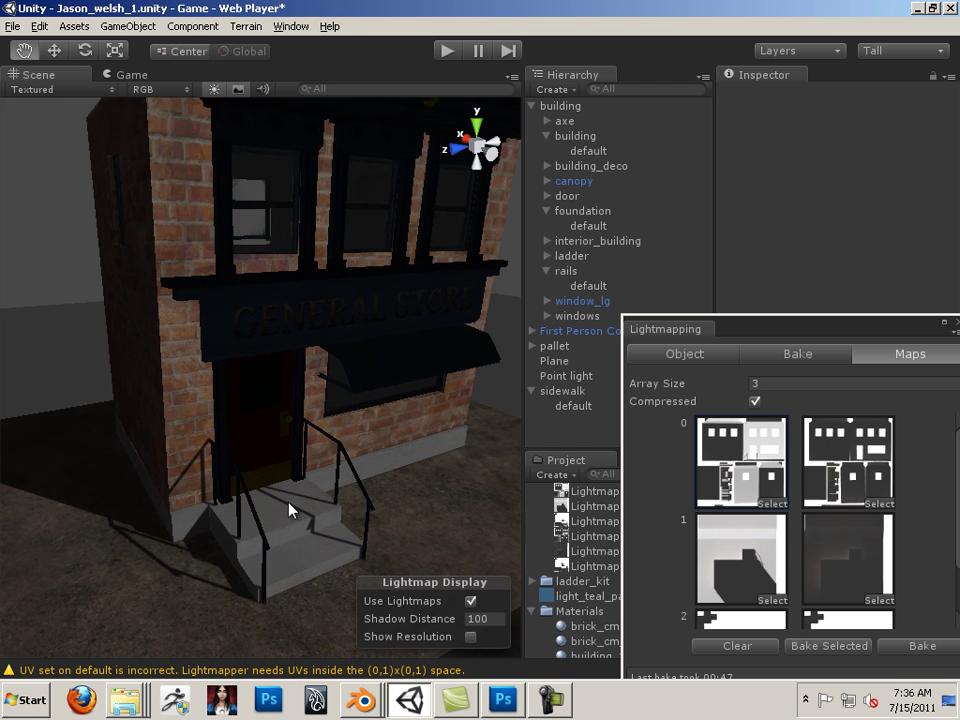
middle_drag(289, 464, 291, 467)
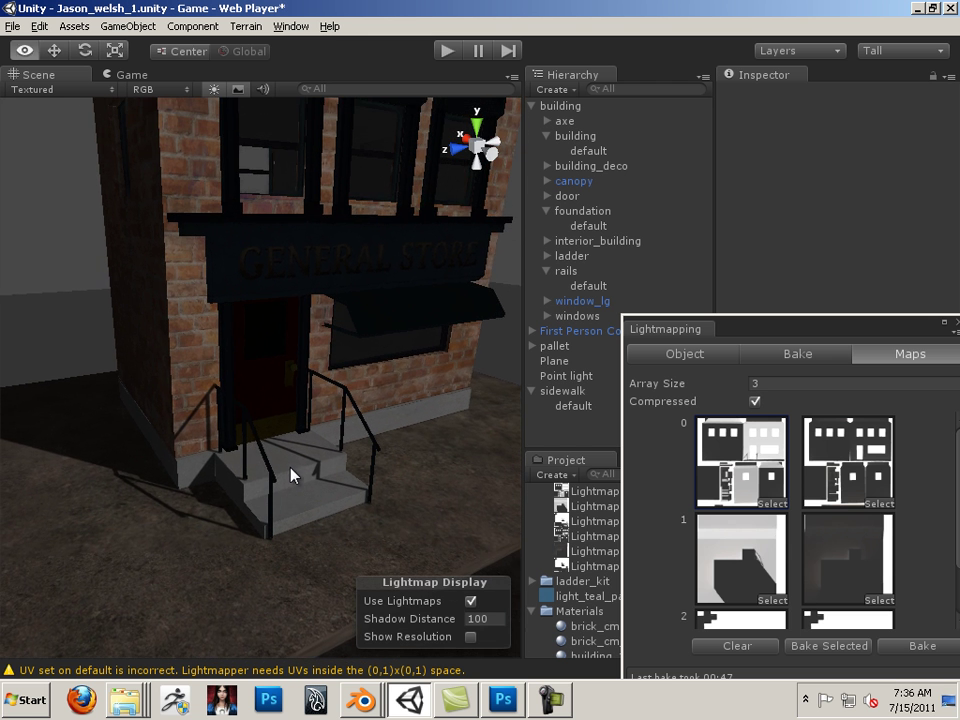
Select the store sign and inspect the baked lighting on the facade, side wall and roof
click(282, 270)
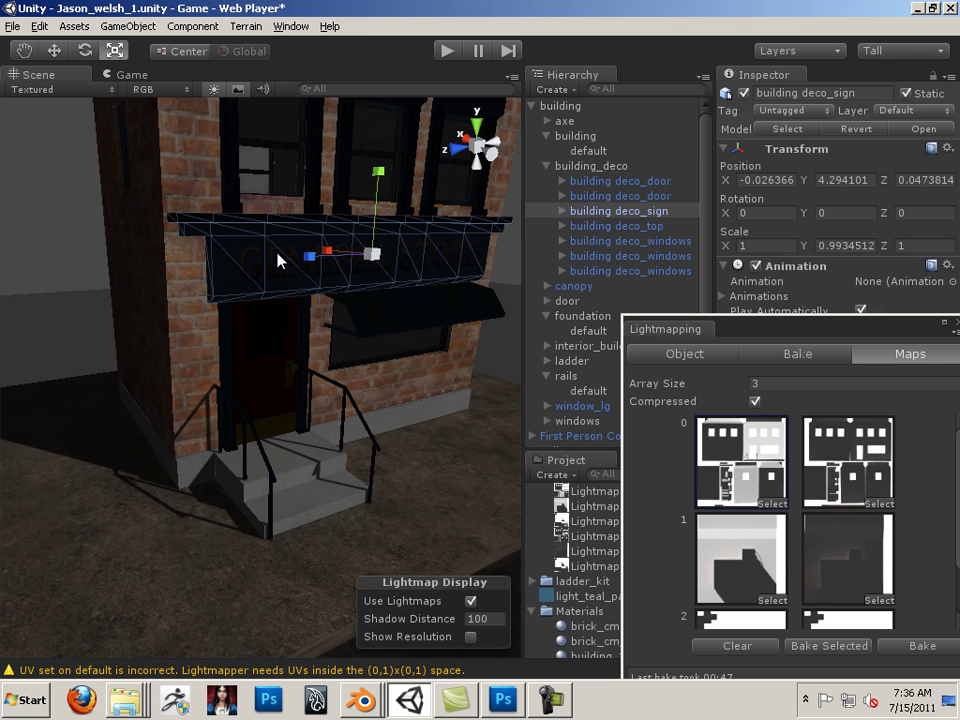
alt+drag(328, 356, 153, 376)
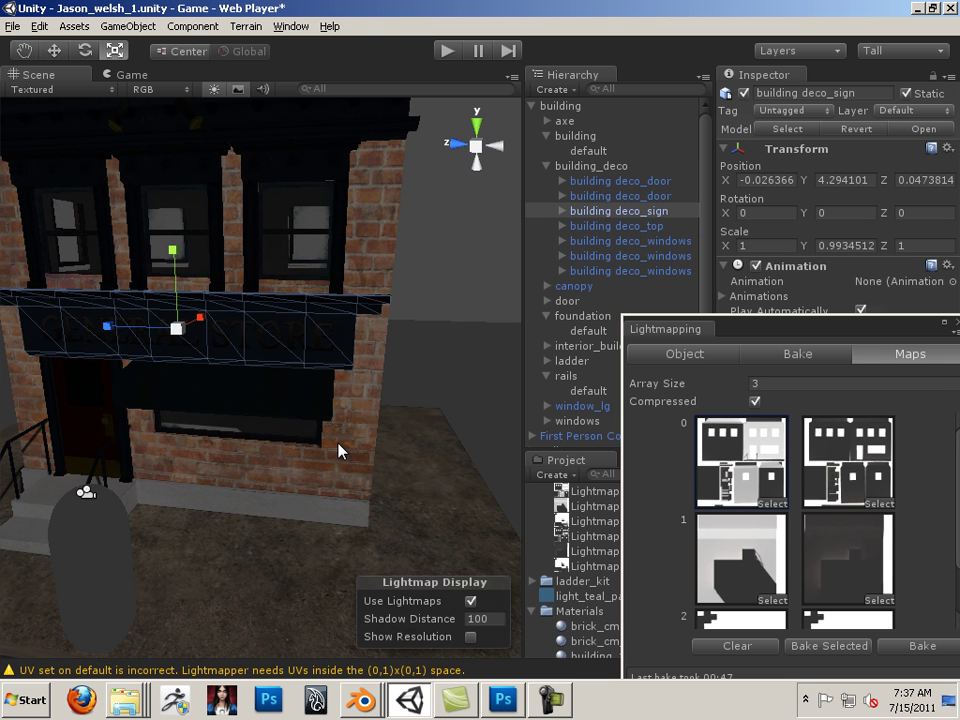
alt+drag(86, 444, 226, 462)
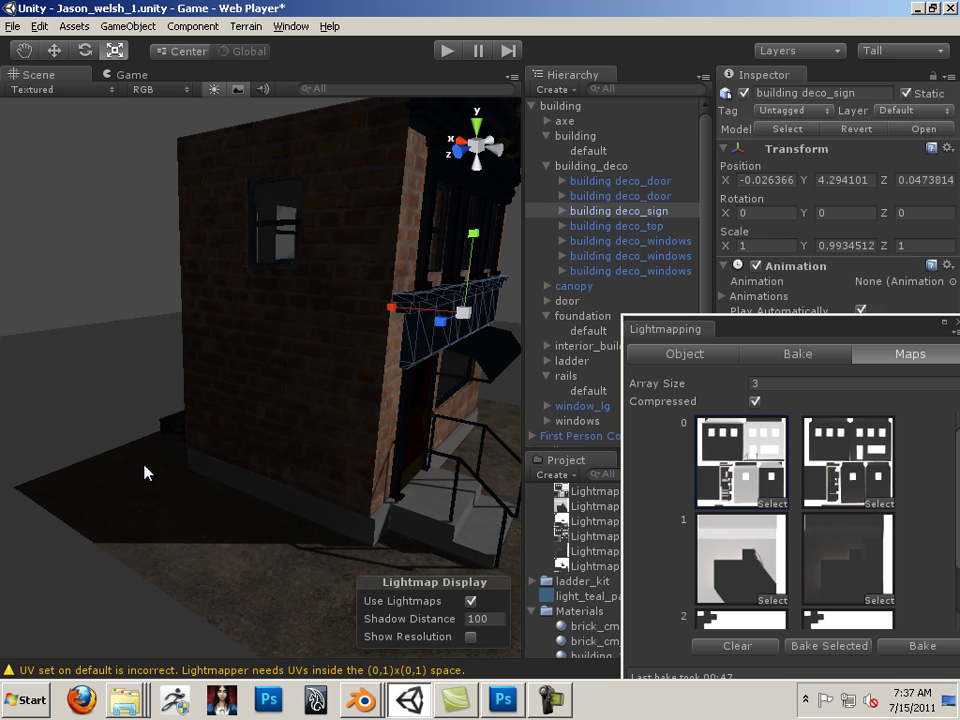
alt+drag(146, 469, 99, 520)
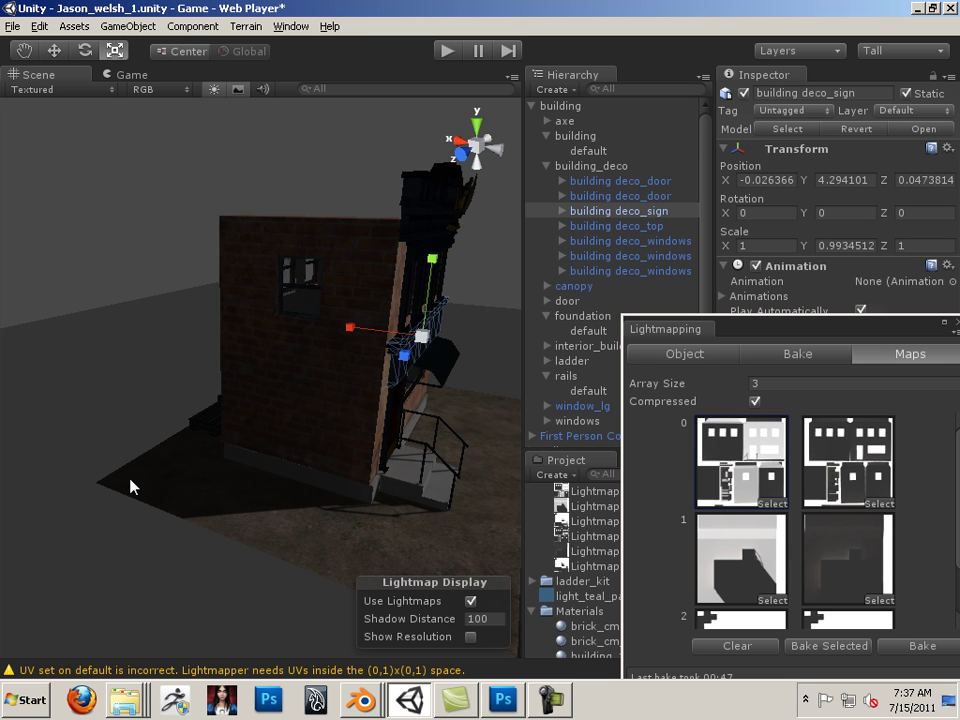
alt+drag(131, 484, 304, 422)
alt+right_drag(304, 422, 531, 553)
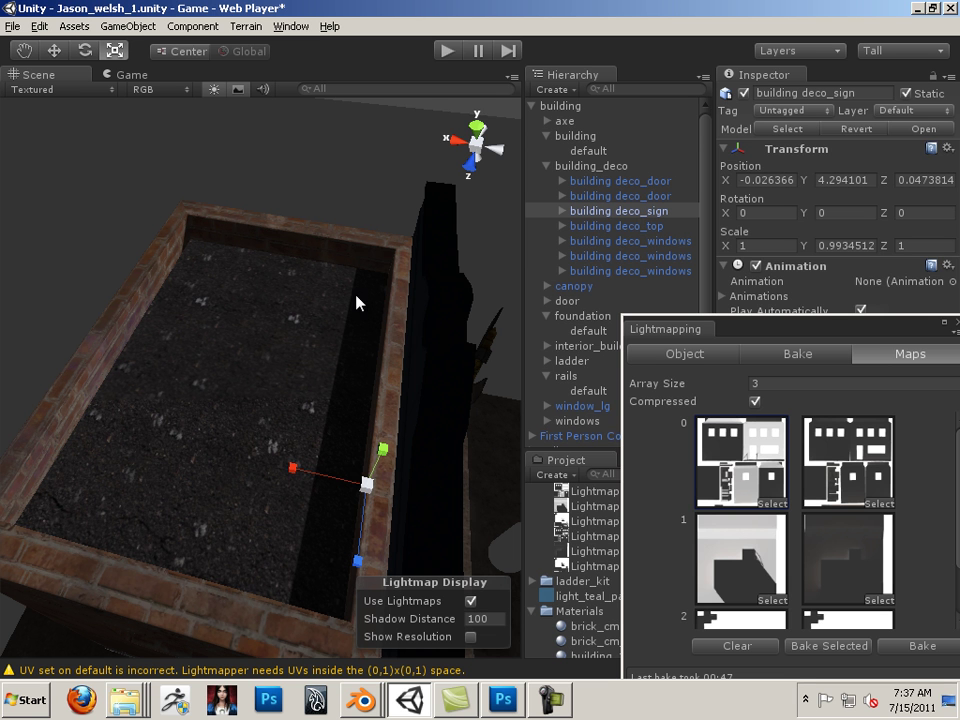
alt+drag(214, 260, 350, 385)
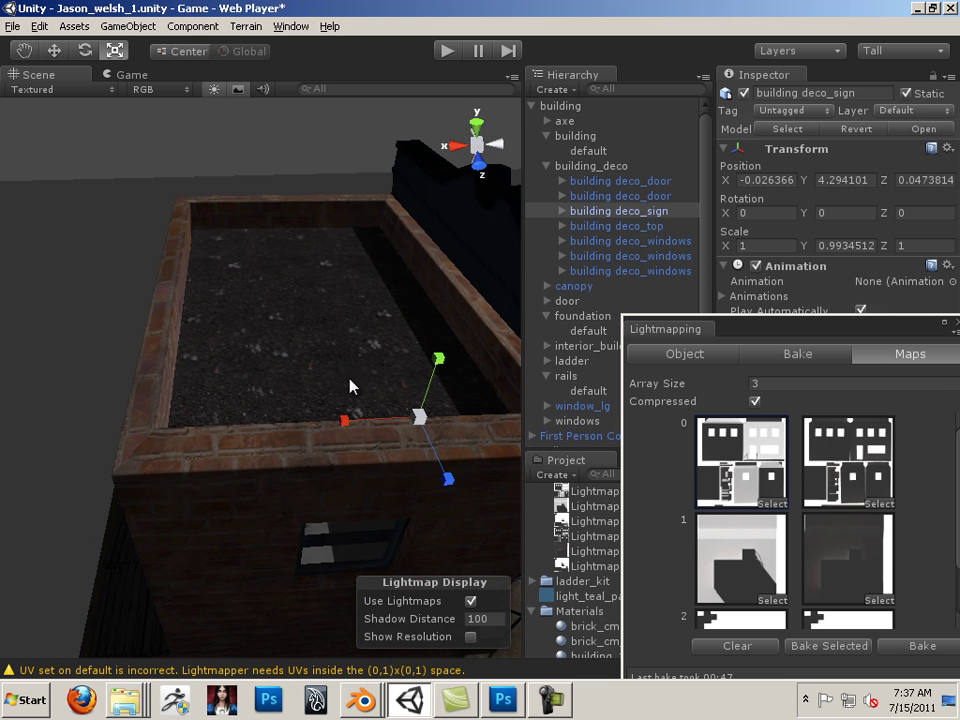
Select the main building mesh and examine the baked roof shadow behind the parapet from several angles
click(238, 455)
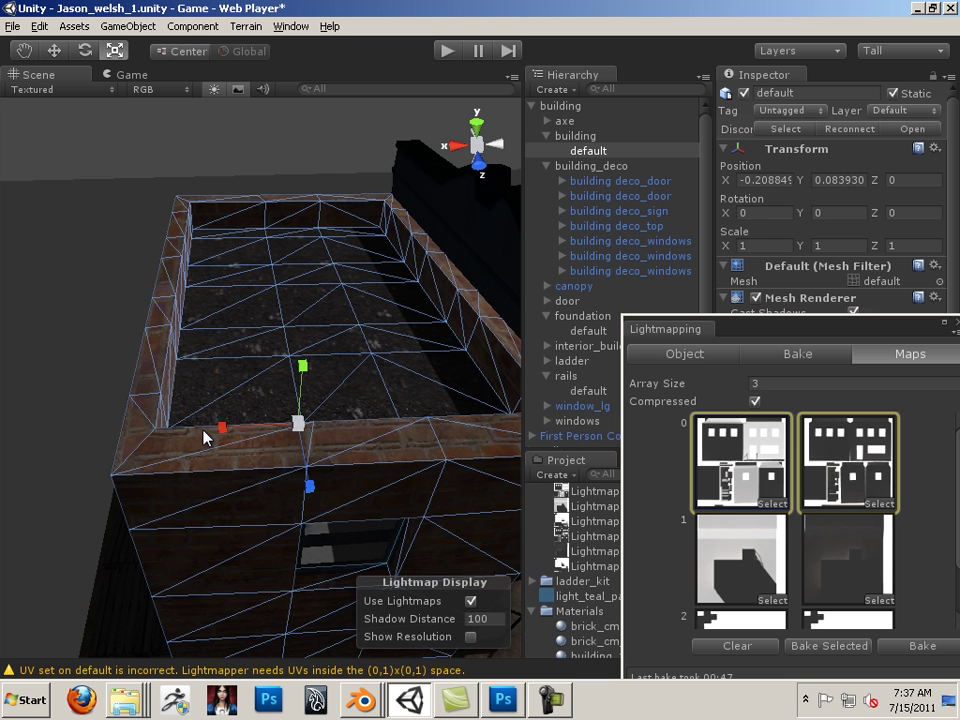
alt+drag(349, 456, 286, 304)
alt+right_drag(330, 337, 281, 346)
alt+drag(269, 351, 86, 351)
alt+right_drag(86, 351, 419, 534)
alt+drag(190, 398, 117, 563)
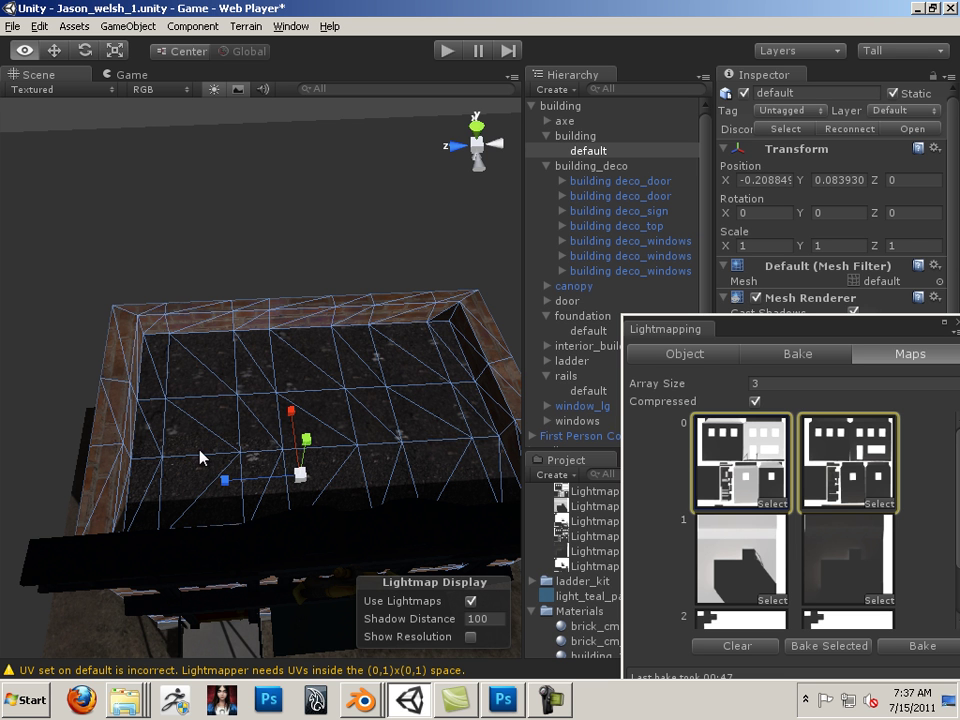
alt+drag(181, 469, 194, 497)
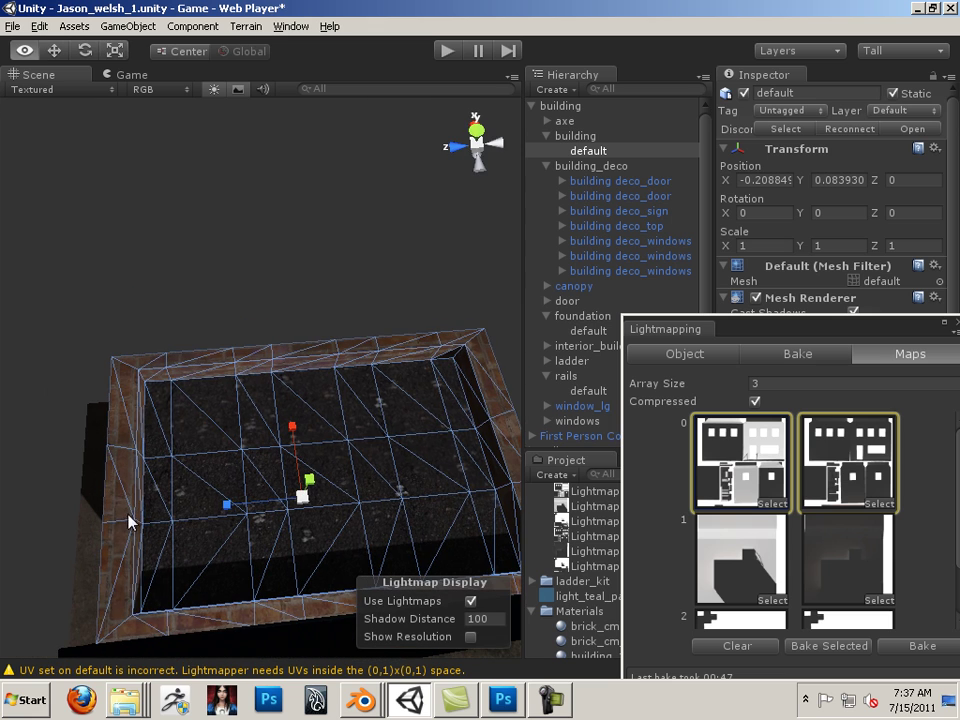
alt+drag(129, 519, 202, 250)
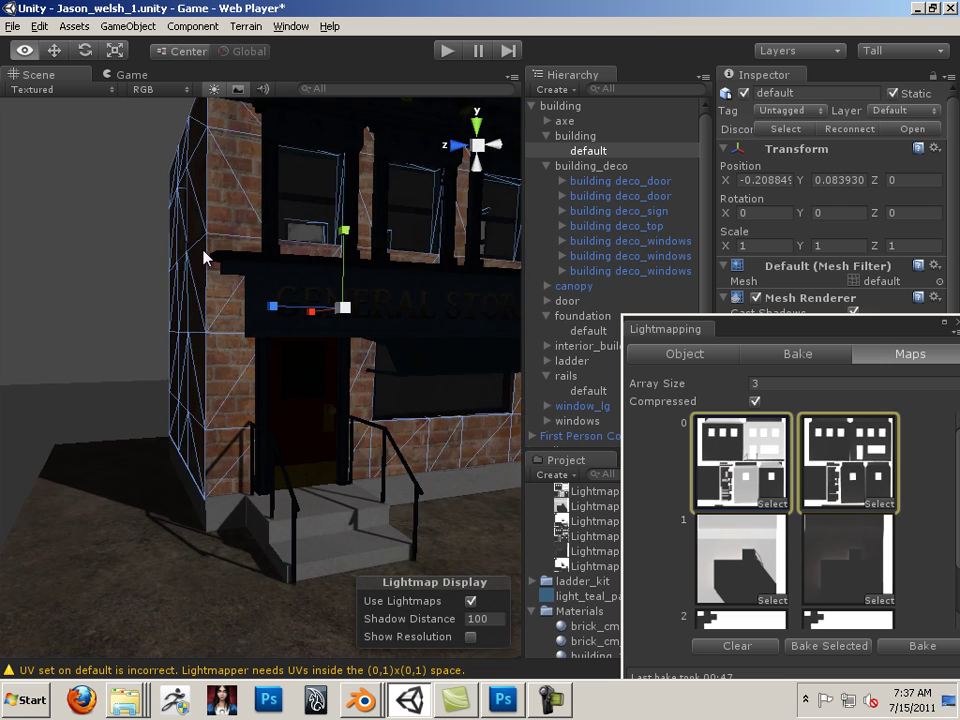
Inspect the baked railing shadows on the entrance steps and beside the door from close up
alt+drag(237, 423, 195, 396)
alt+right_drag(195, 396, 383, 523)
alt+drag(385, 531, 308, 470)
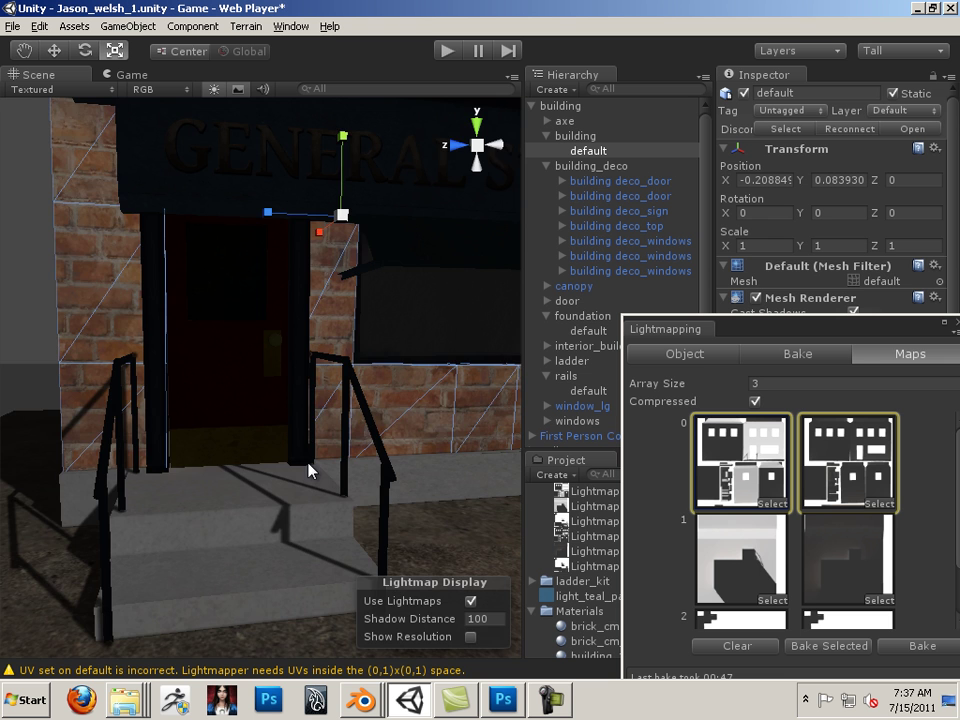
scroll(302, 467, up, 3)
alt+drag(162, 461, 214, 470)
key(r)
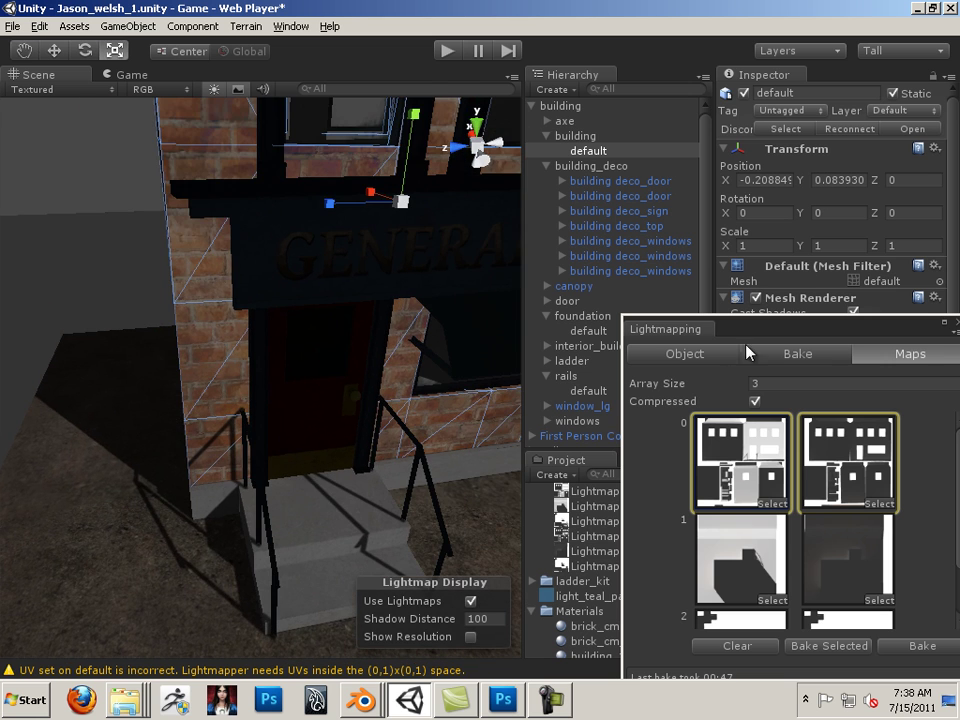
Move the Lightmapping window out of the way and undo the directional light's deletion
drag(645, 328, 953, 500)
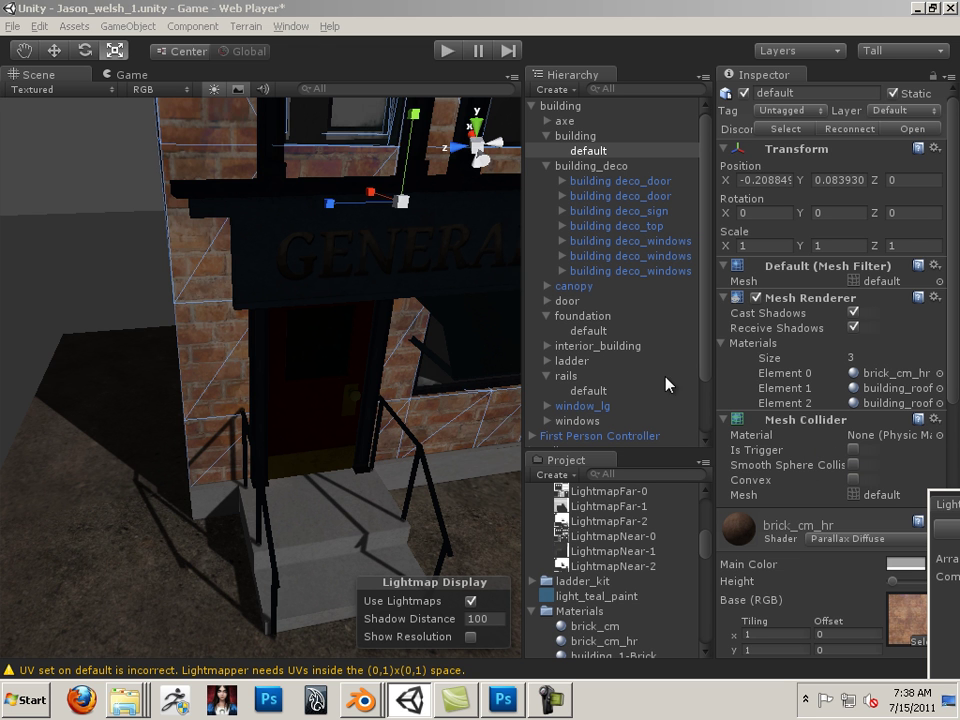
middle_drag(350, 225, 150, 450)
scroll(150, 450, down, 5)
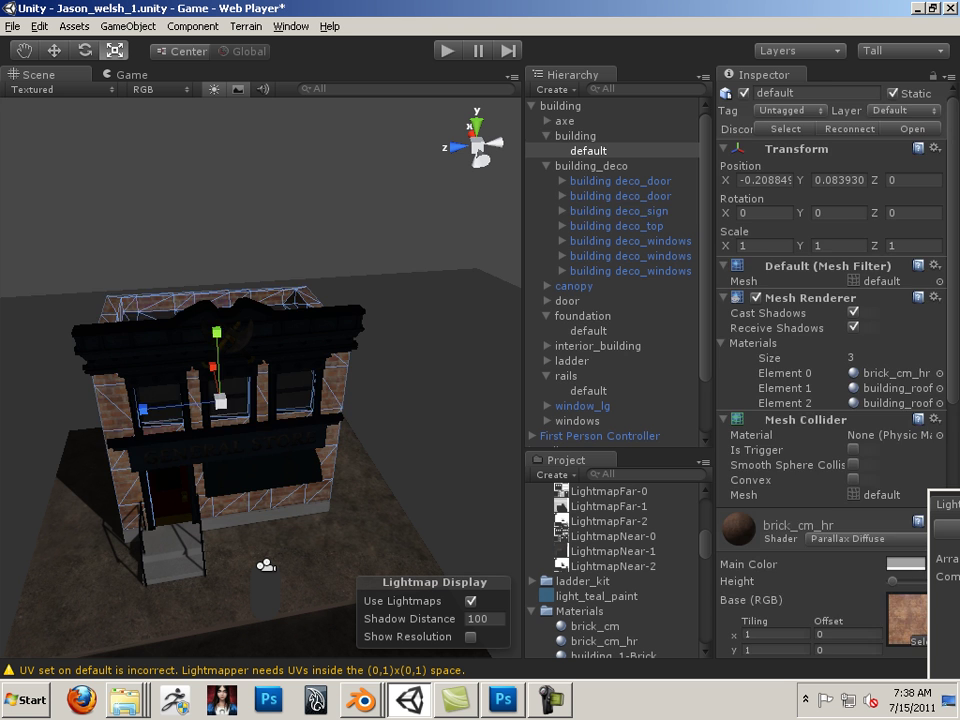
key(ctrl+z)
key(ctrl+z)
key(ctrl+z)
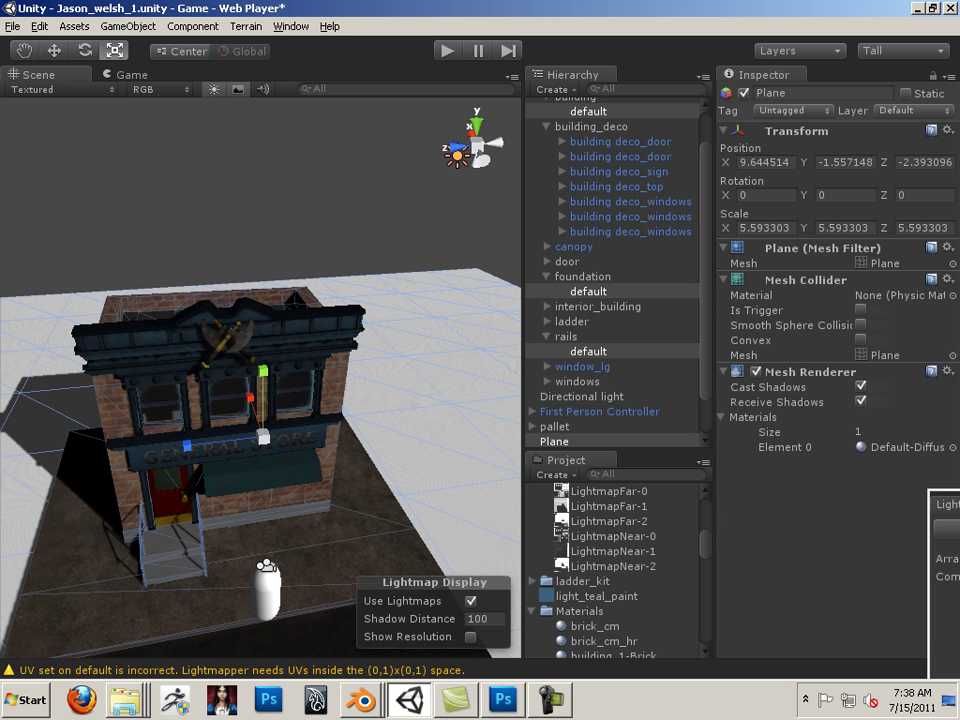
Build and run the Jason_welsh_1.unity scene for the Web Player, using the build folder as the destination
alt+drag(474, 300, 80, 105)
click(18, 26)
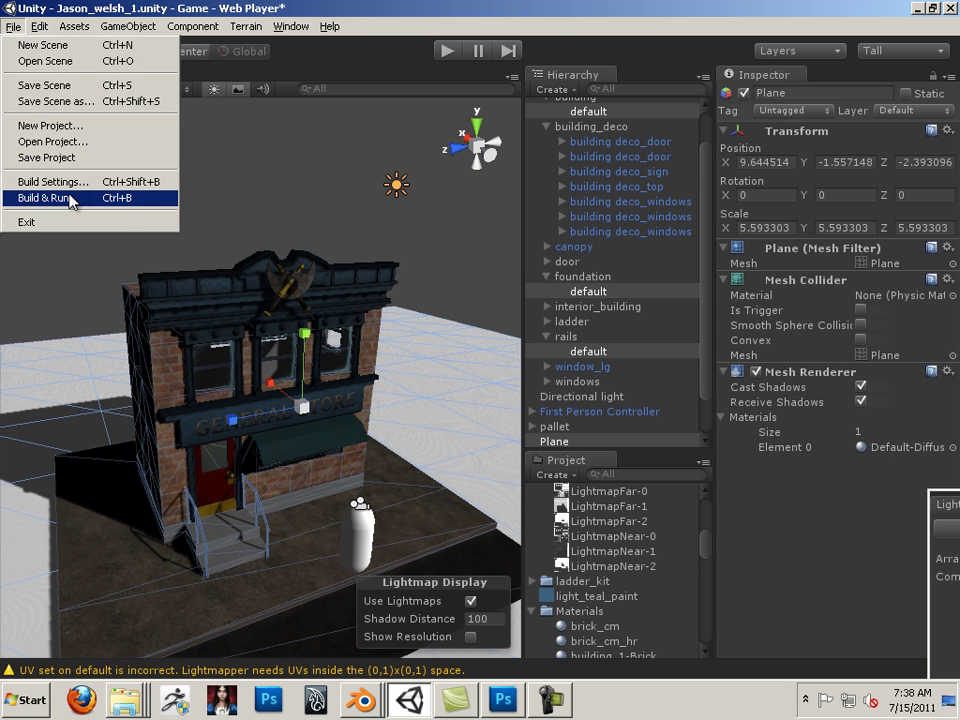
click(75, 186)
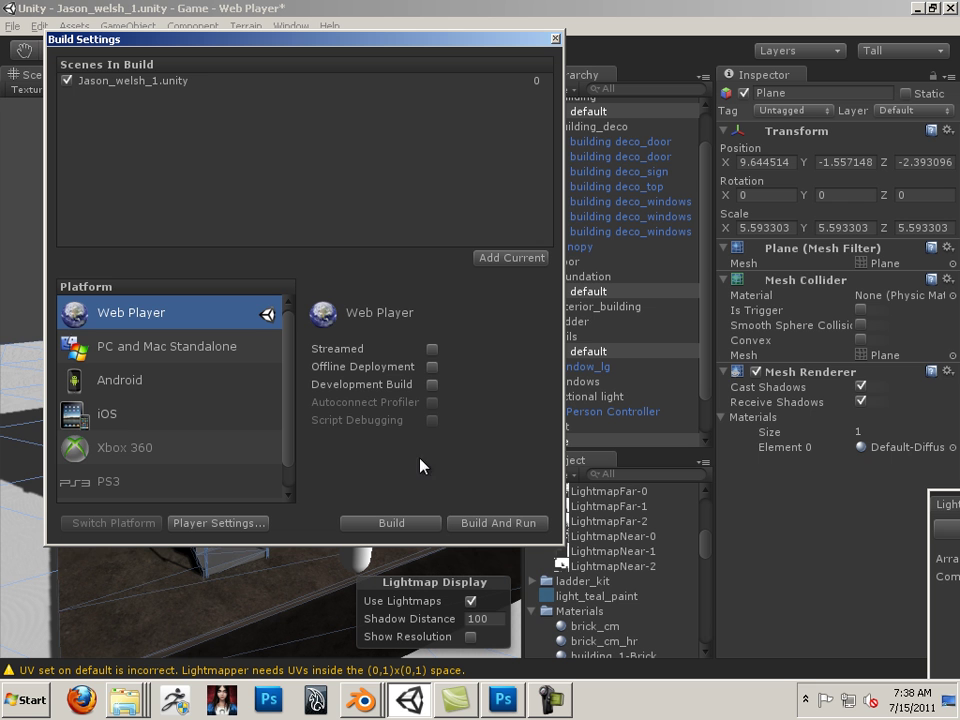
click(478, 522)
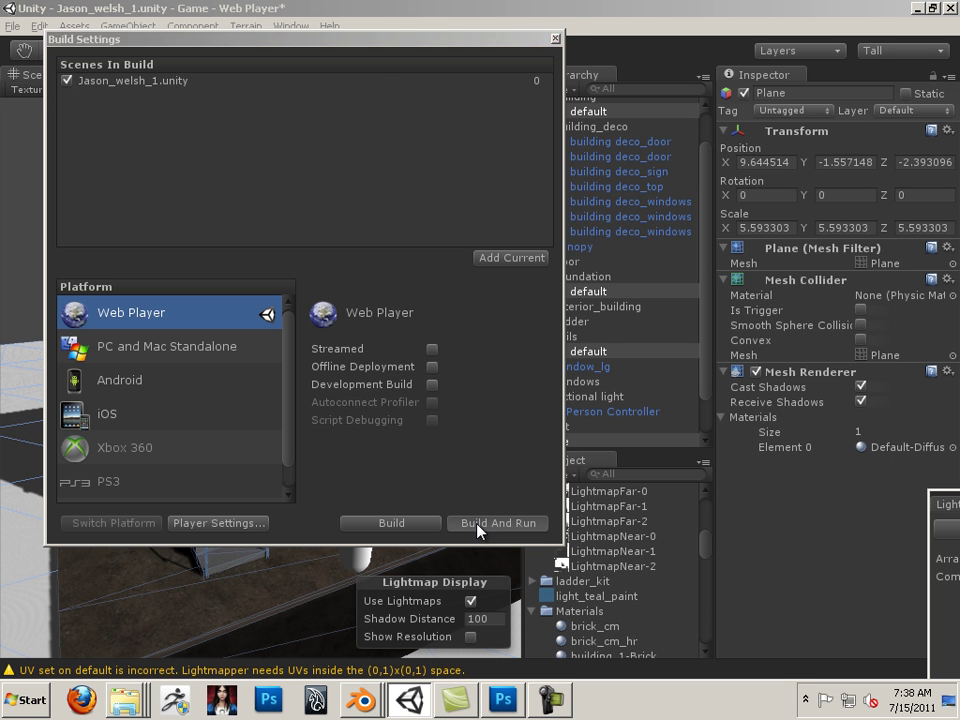
click(296, 199)
double_click(296, 199)
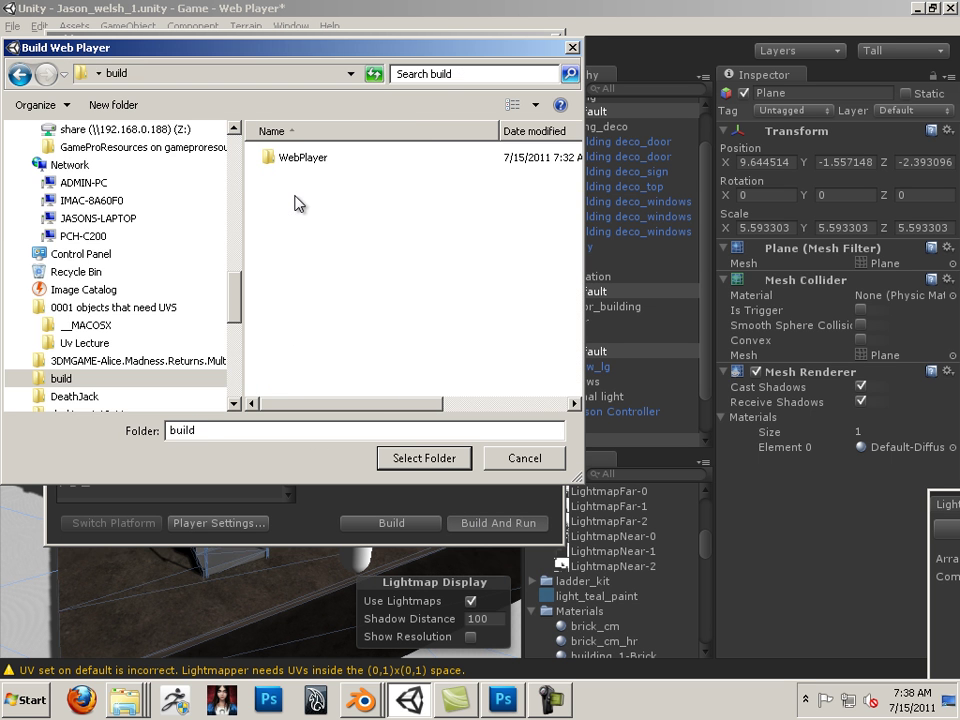
click(422, 457)
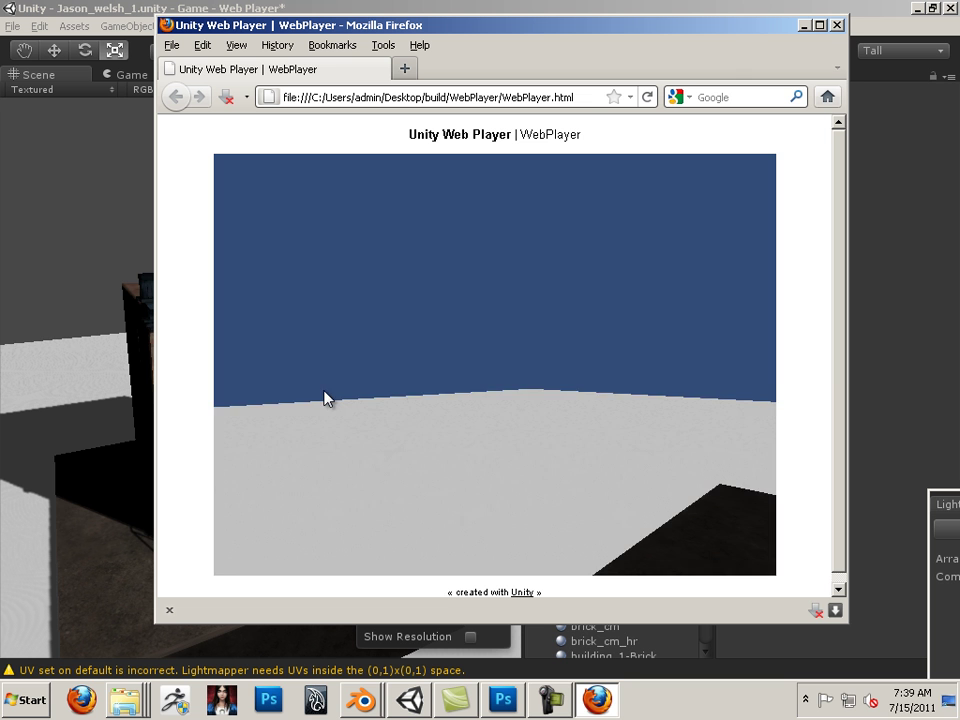
Walk up to the store entrance in the web build and inspect the baked shadows on the steps, door and display window
key(w)
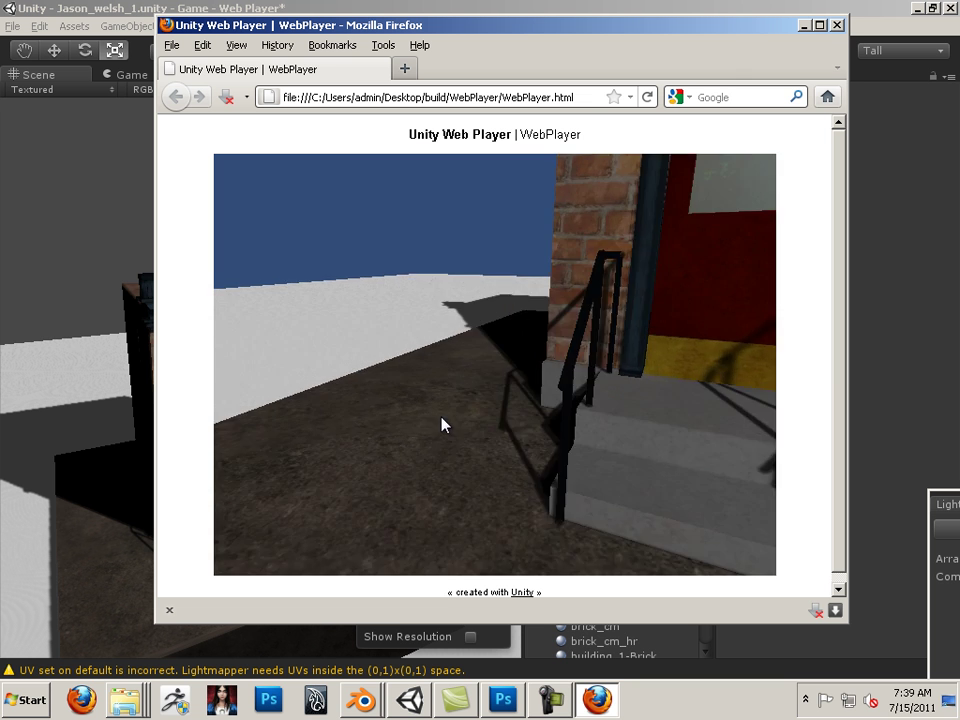
key(a)
key(d)
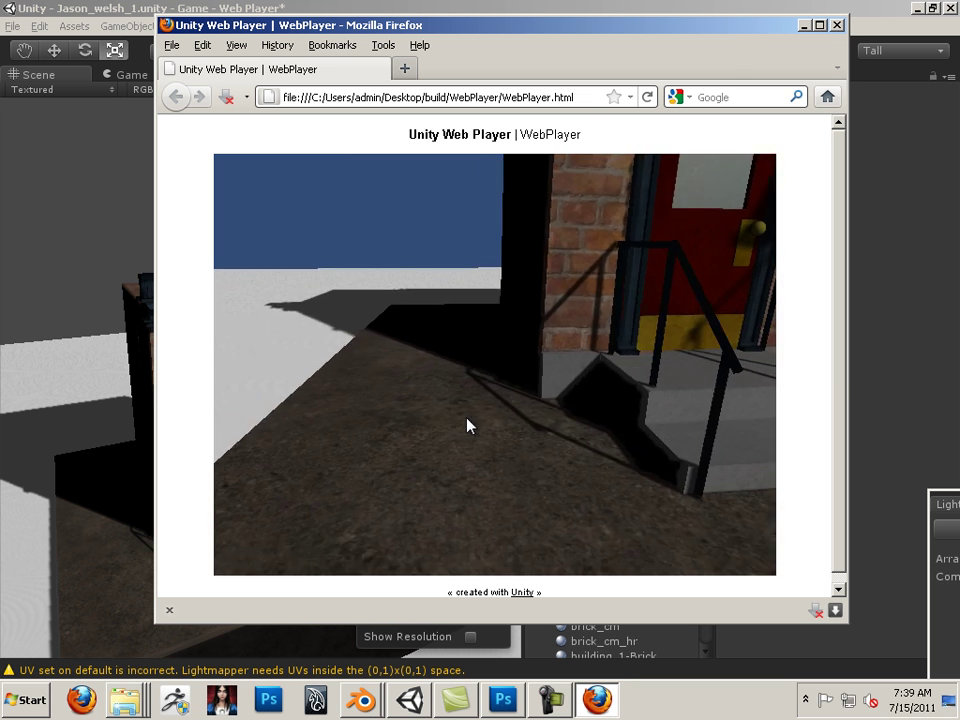
key(w)
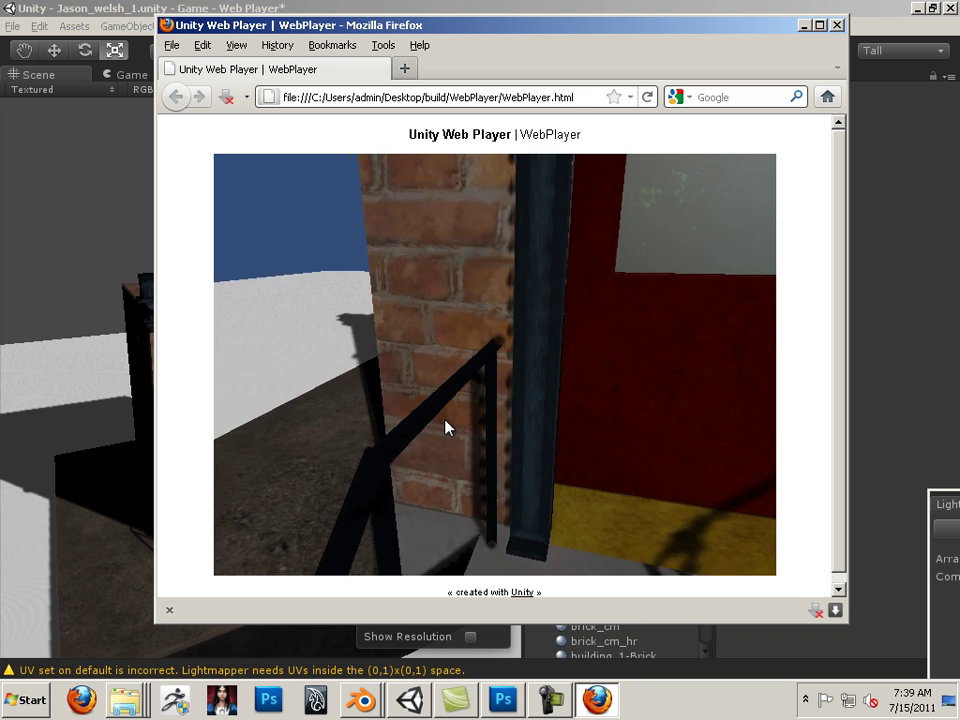
key(s)
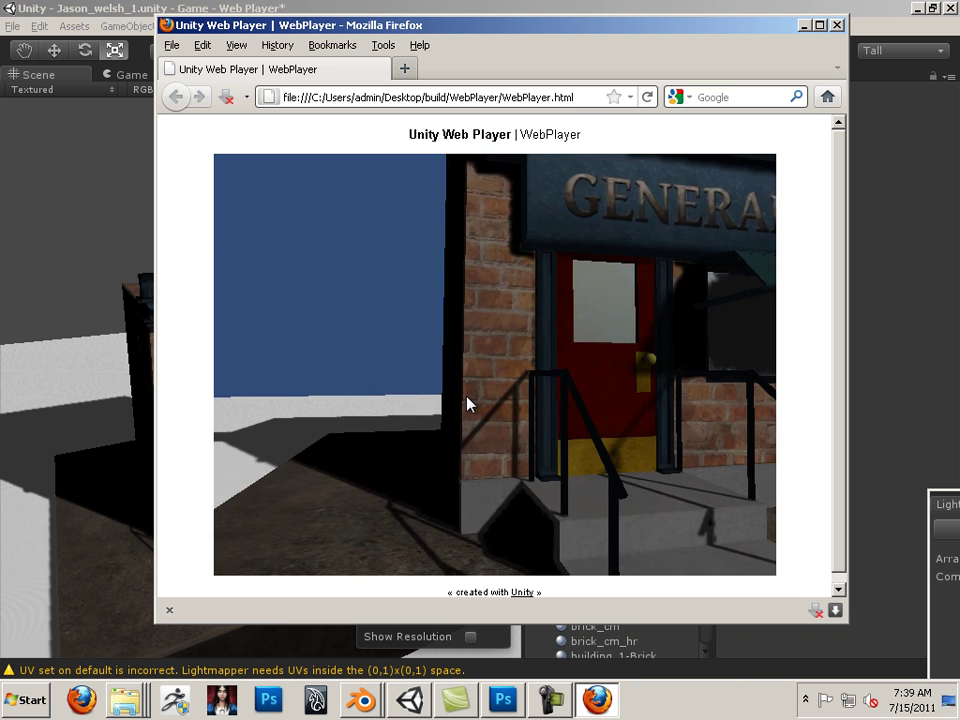
key(w)
key(d)
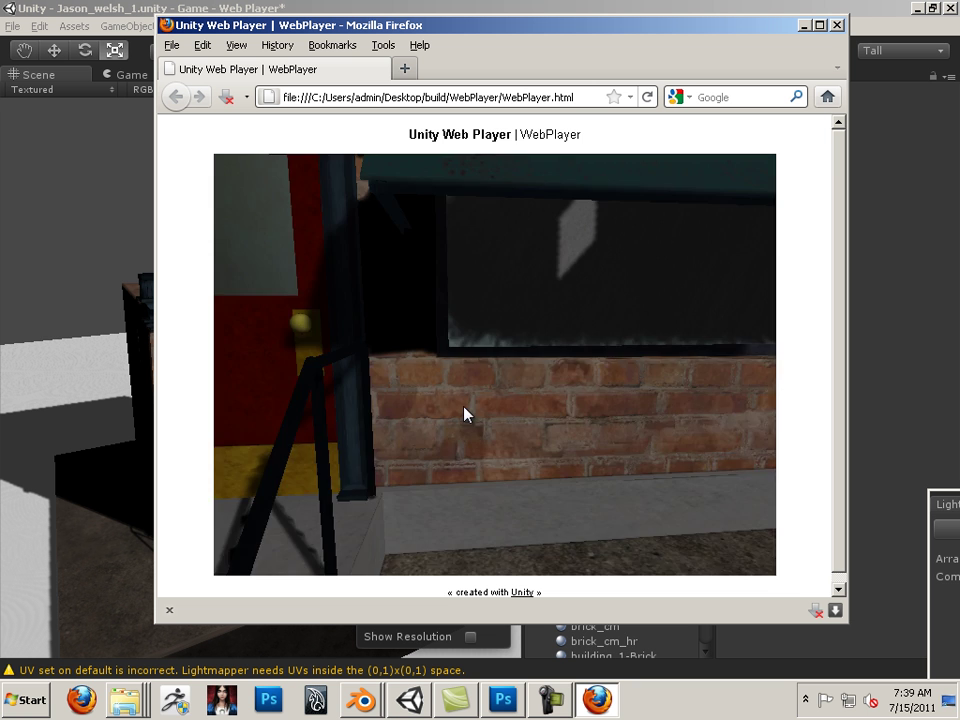
key(a)
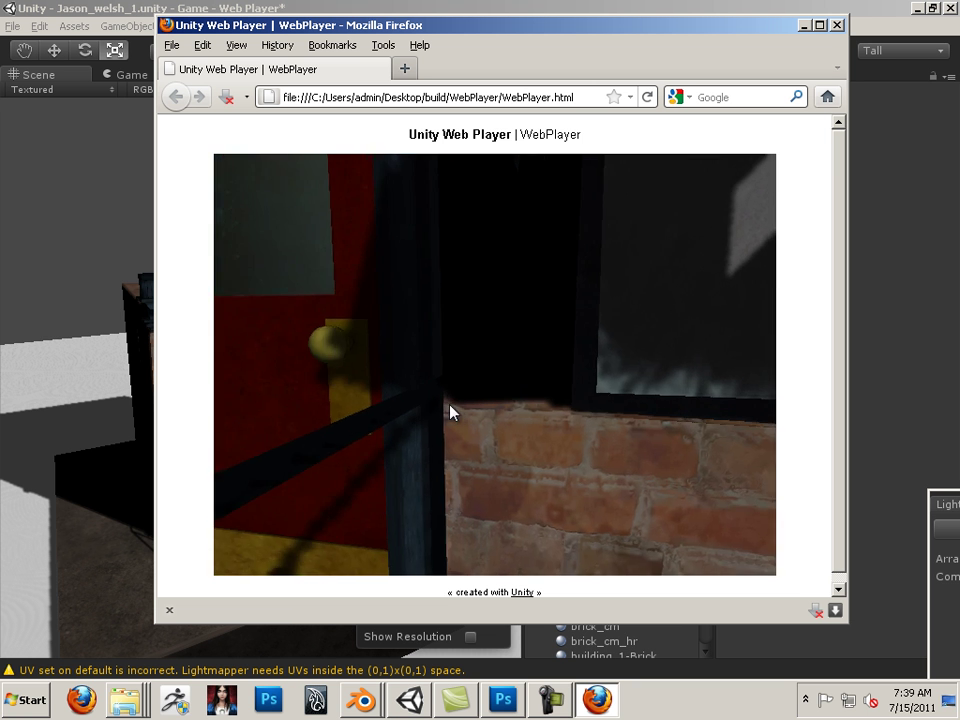
key(a)
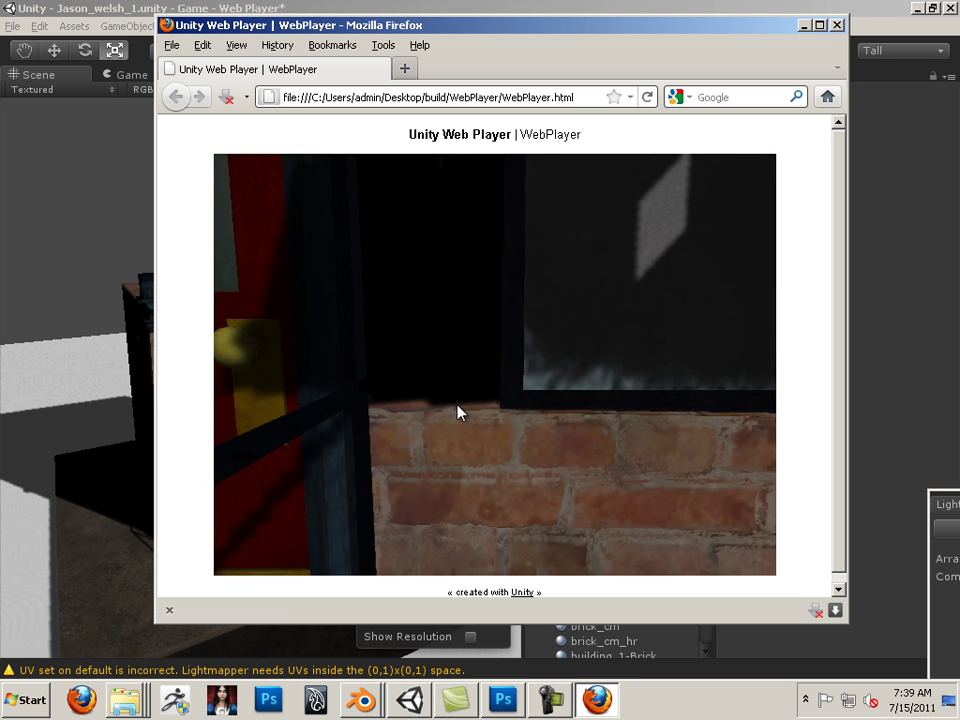
key(s)
key(a)
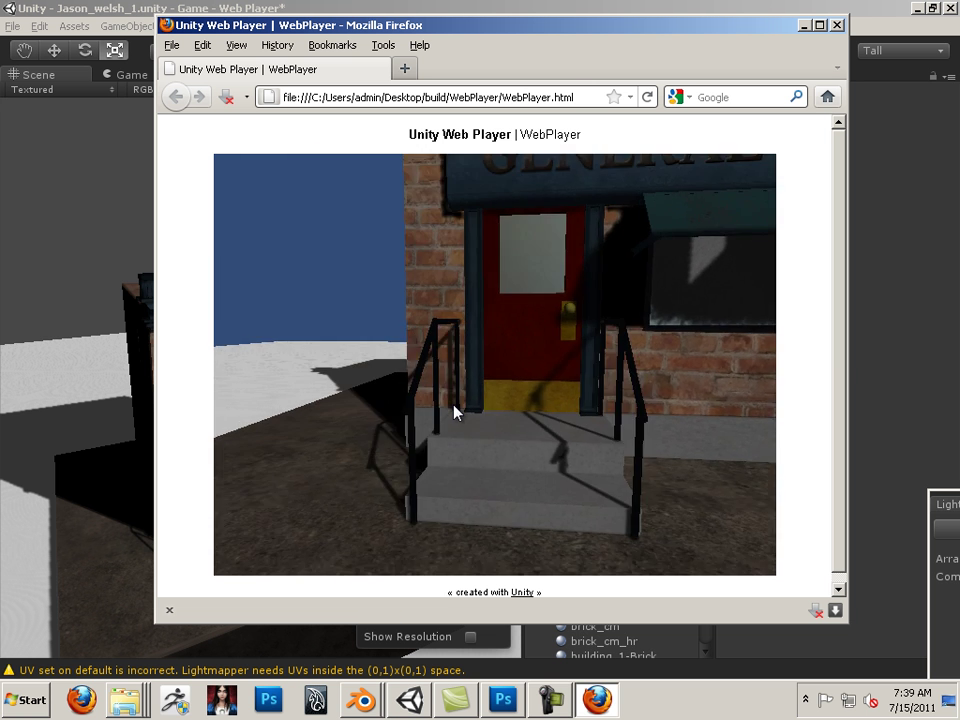
Examine the baked lighting on the store sign and facade from close up and from the building's shaded corner
key(w)
key(w)
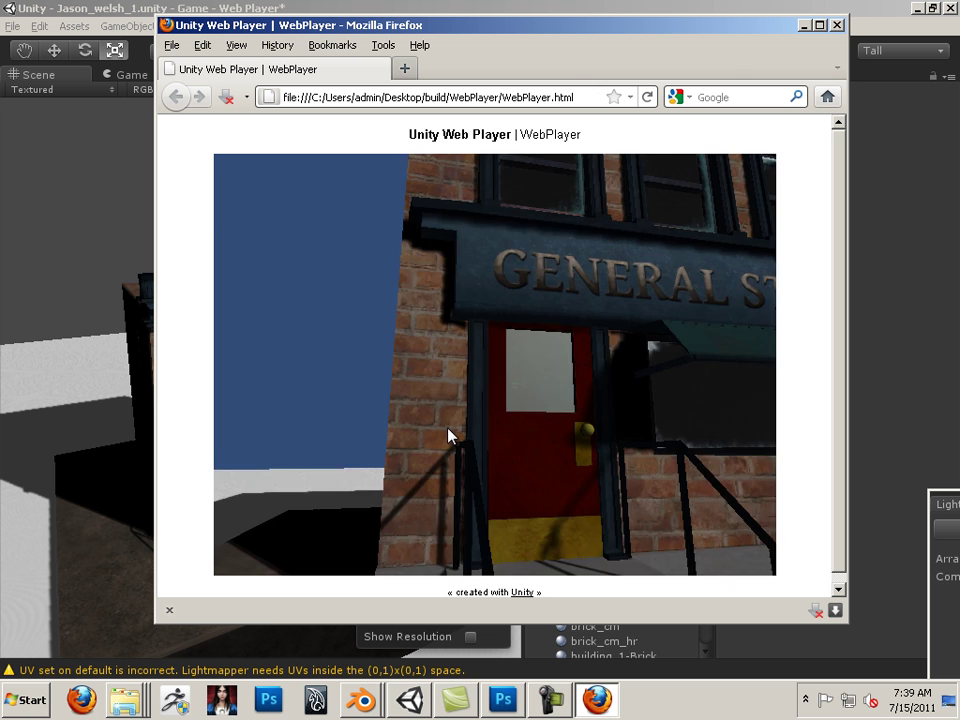
key(w)
key(s)
key(w)
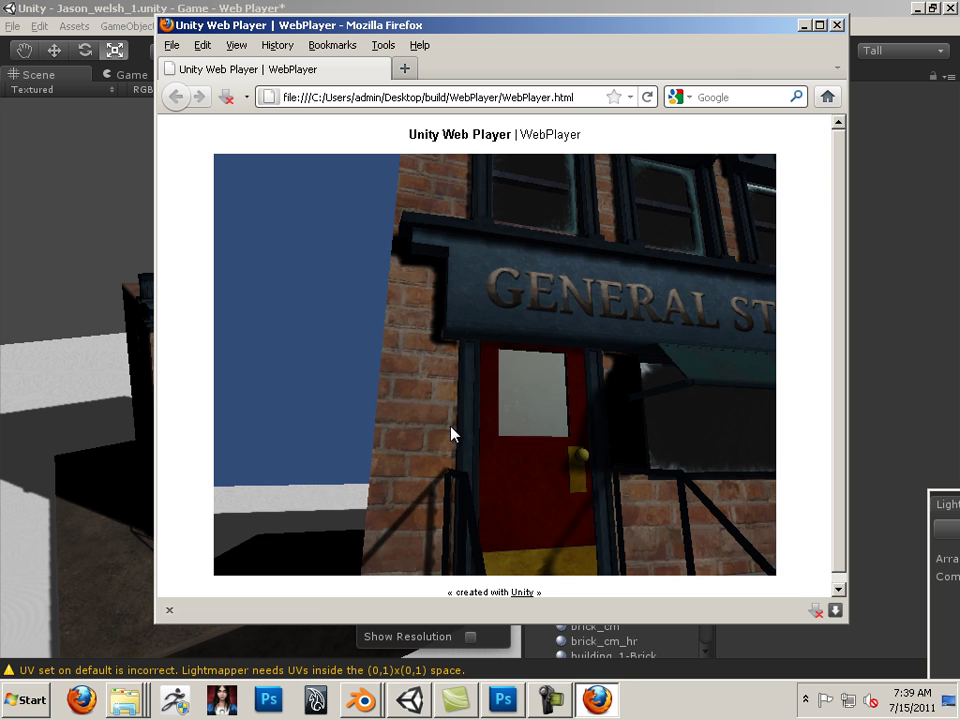
key(s)
key(s)
key(a)
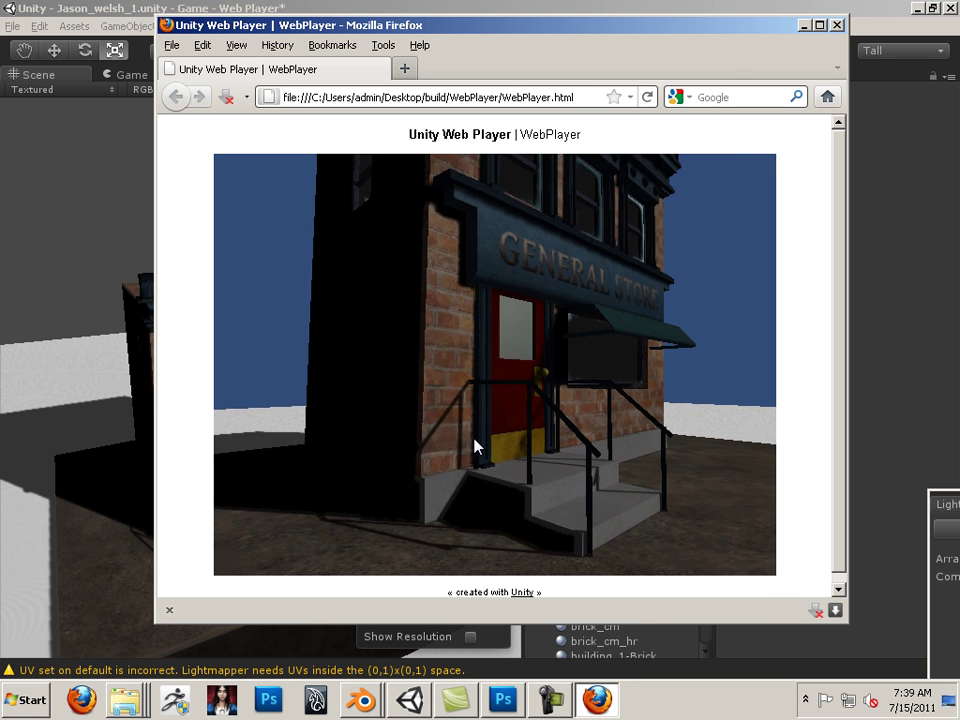
Inspect the building's cast shadow on the ground beside it, and review the storefront window, awning and railing shadows
key(w)
key(d)
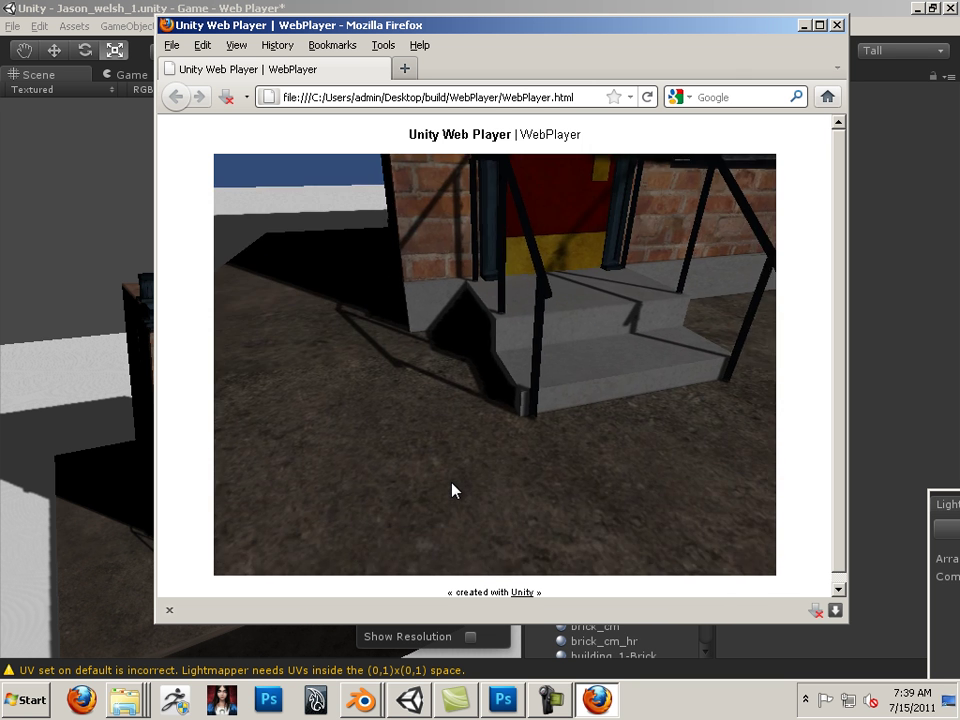
key(w)
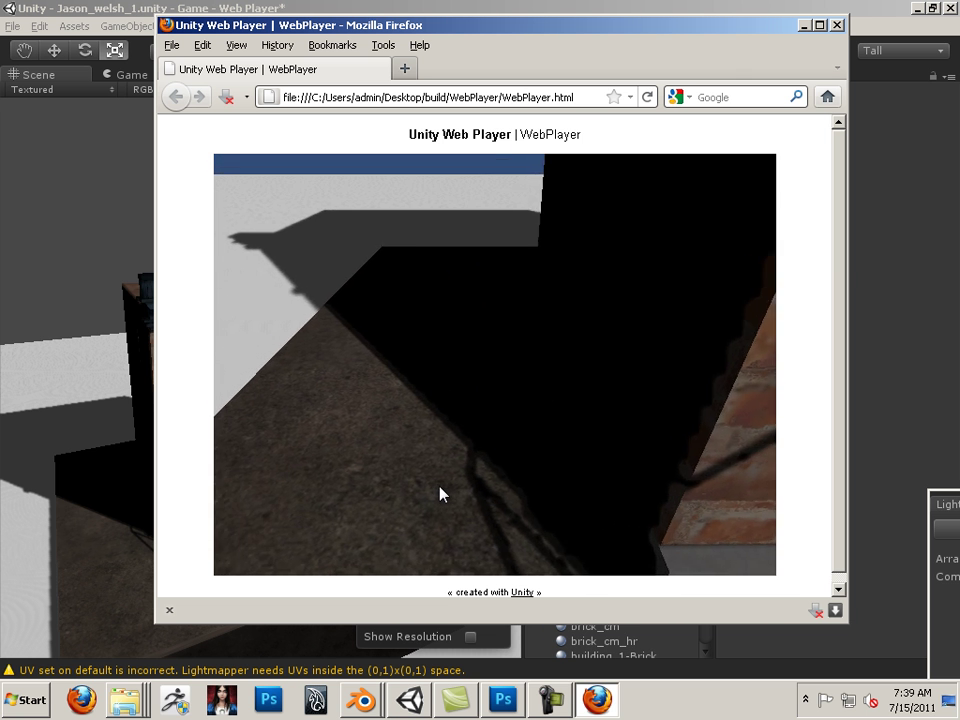
key(w)
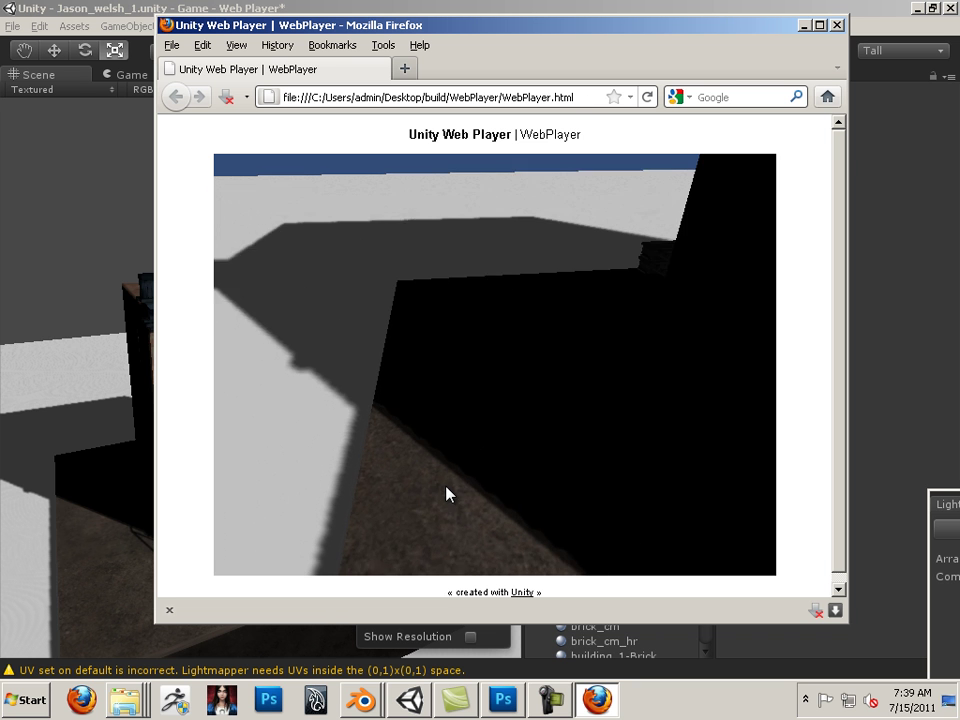
key(space)
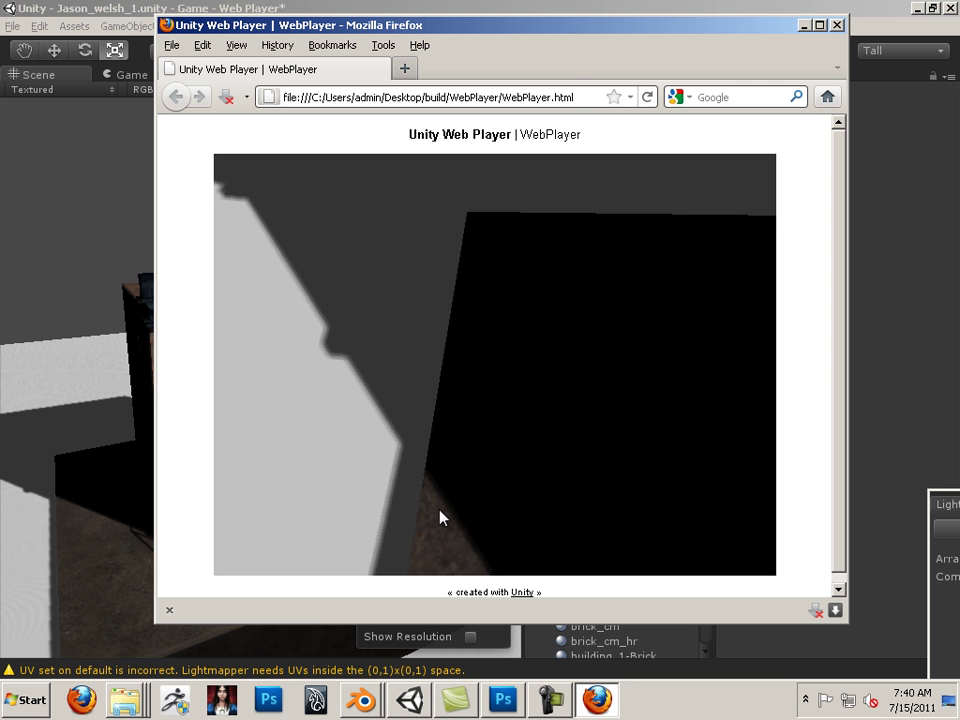
key(s)
key(w)
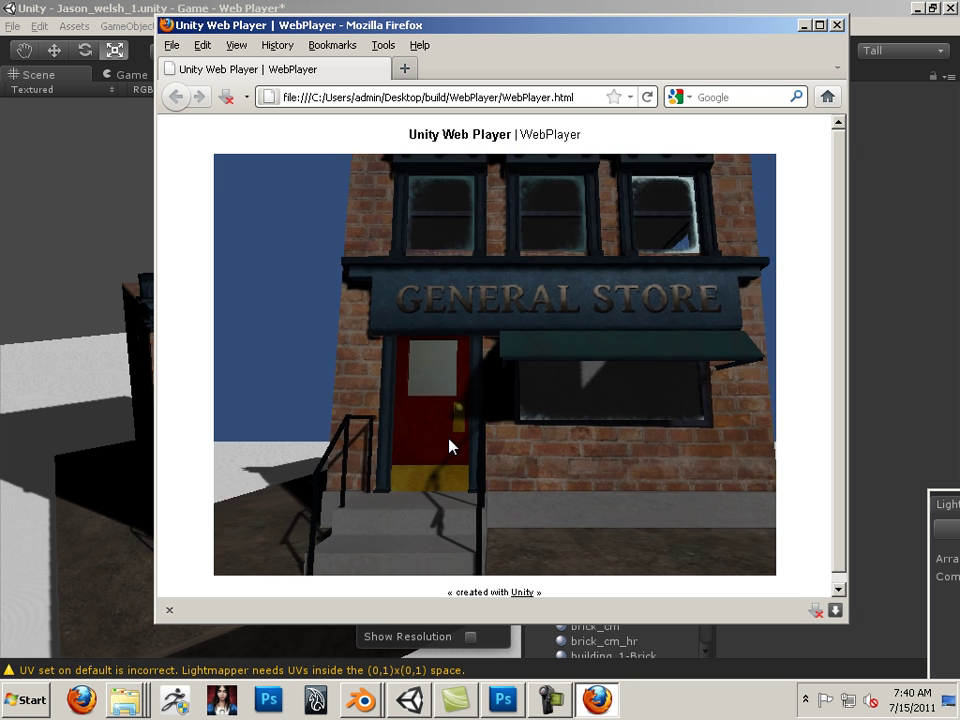
key(w)
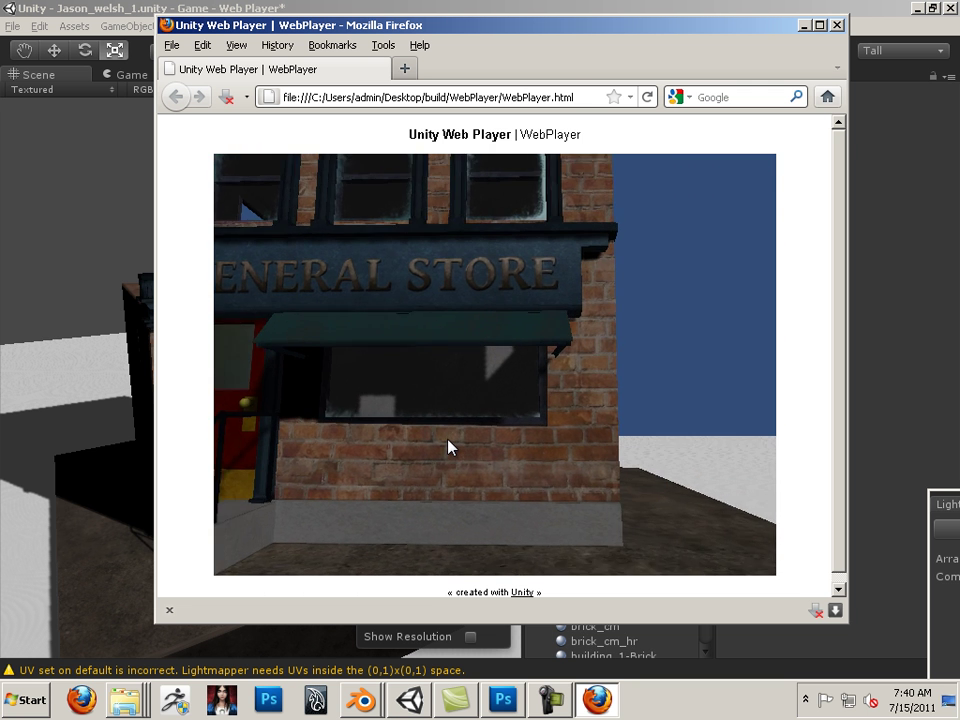
key(a)
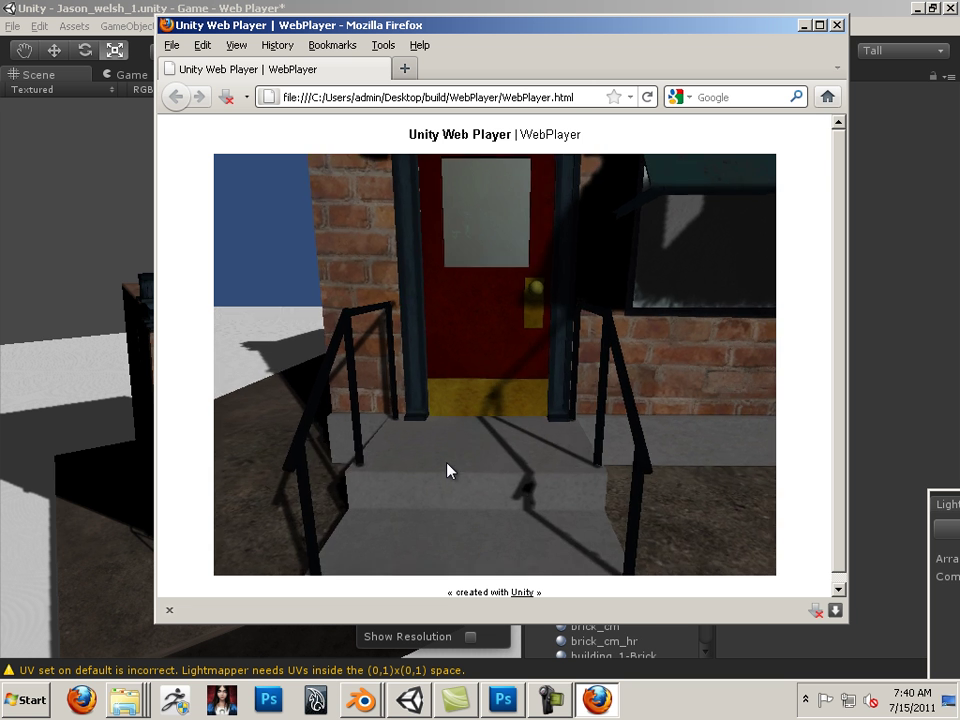
key(w)
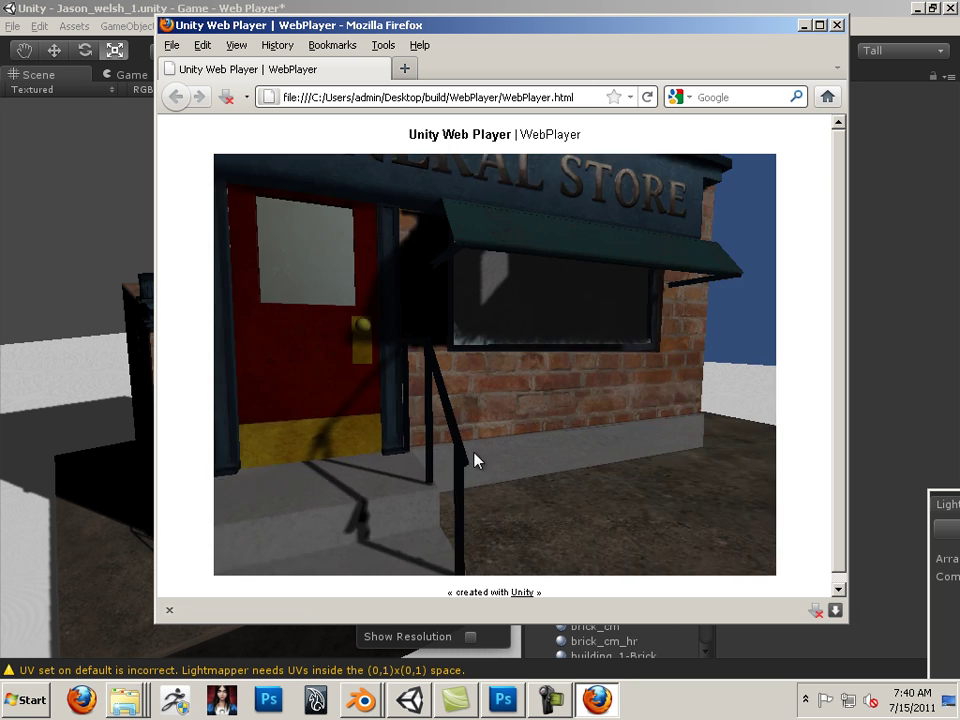